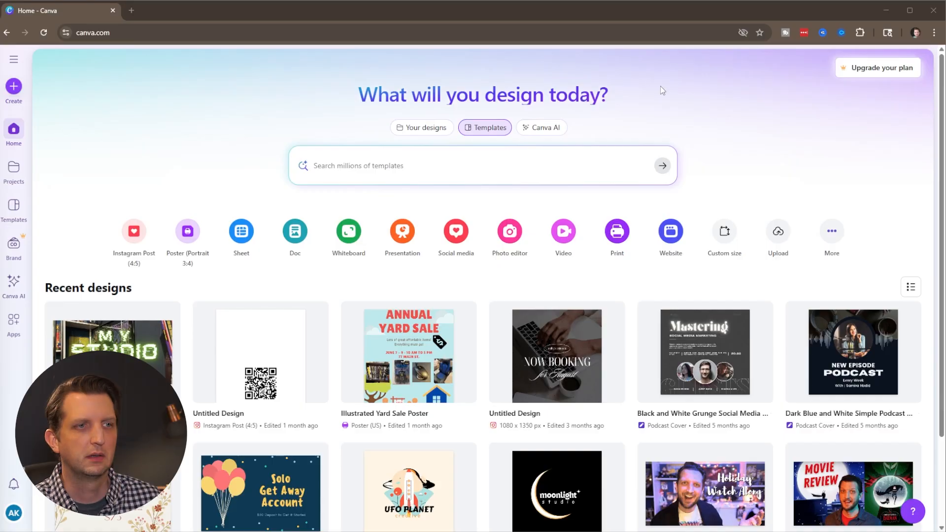
Step: Search the template library for "youtube thumbnail"
left_click(370, 163)
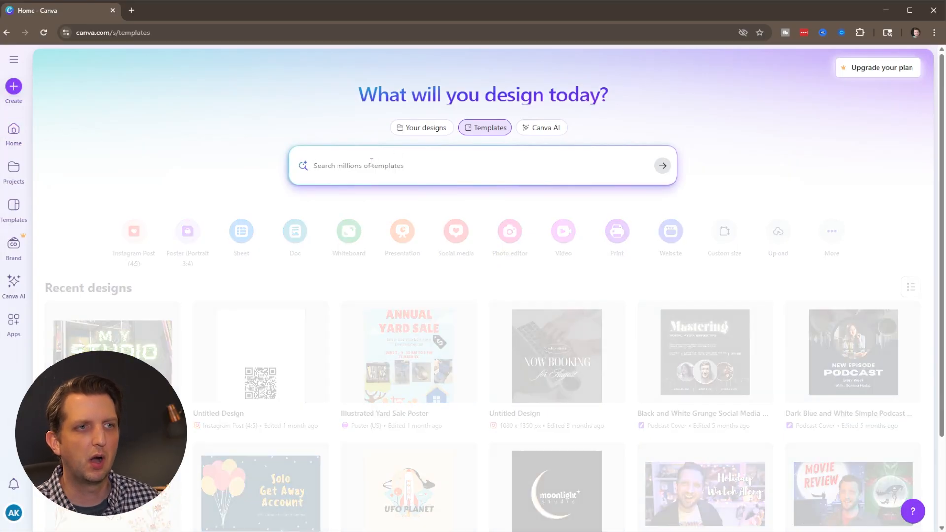
type("youtube thumbnail")
key("Return")
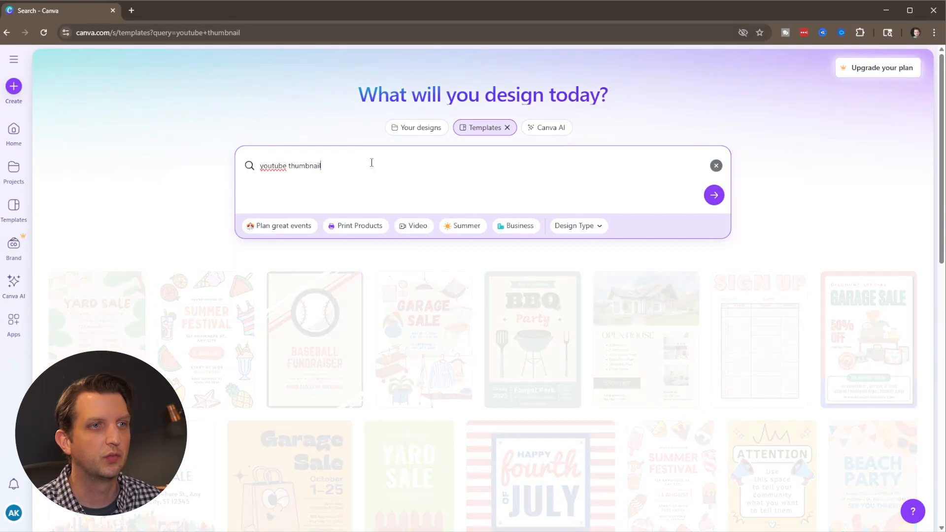
Step: Browse the thumbnail templates and open the preview of the red "VIENNA VLOG." student travel template
scroll(524, 292, "down", 10)
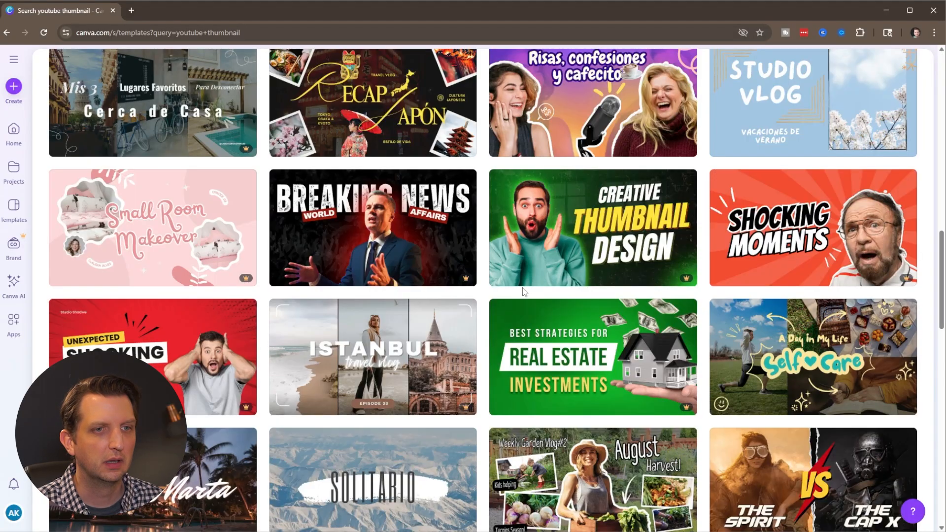
scroll(561, 276, "down", 4)
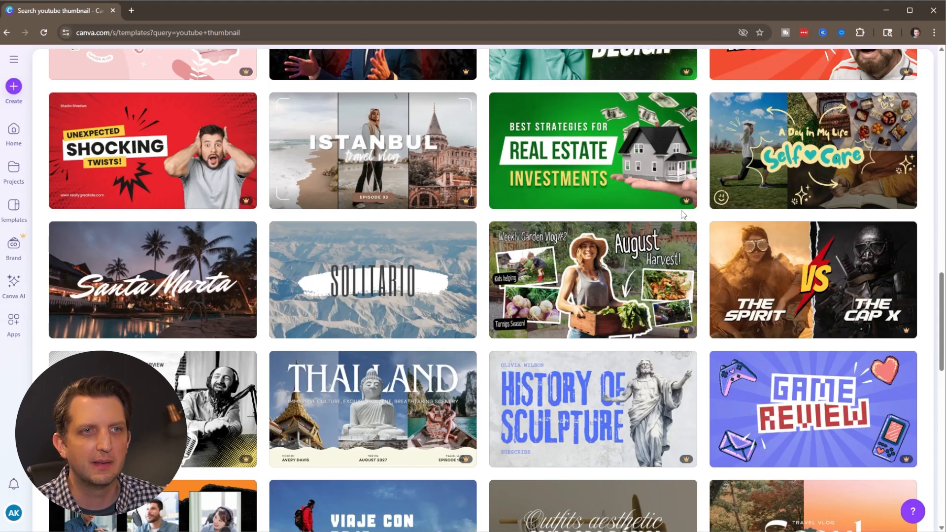
mouse_move(685, 203)
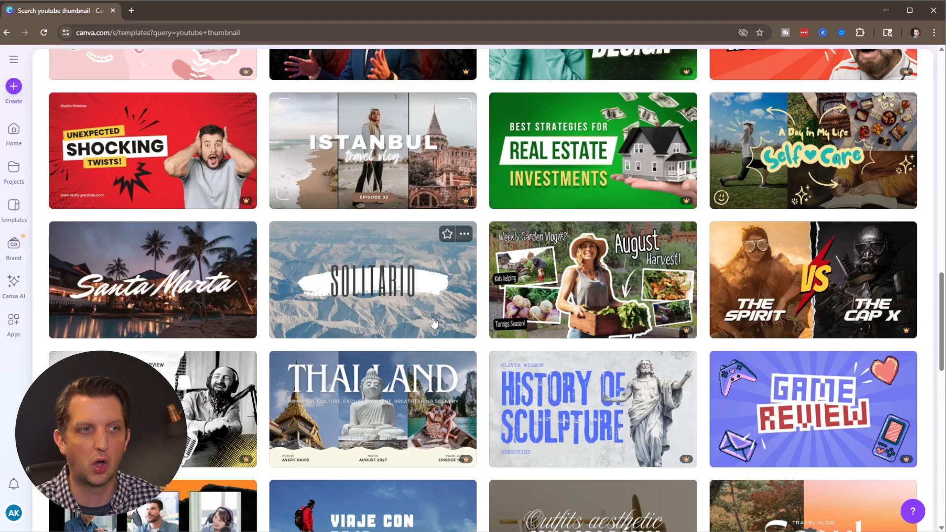
scroll(435, 326, "down", 10)
scroll(433, 321, "down", 3)
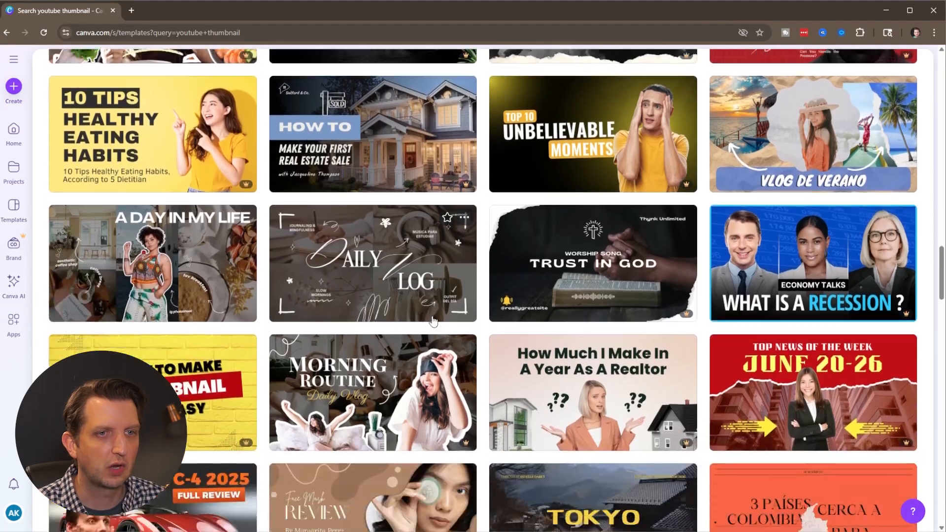
scroll(434, 321, "down", 15)
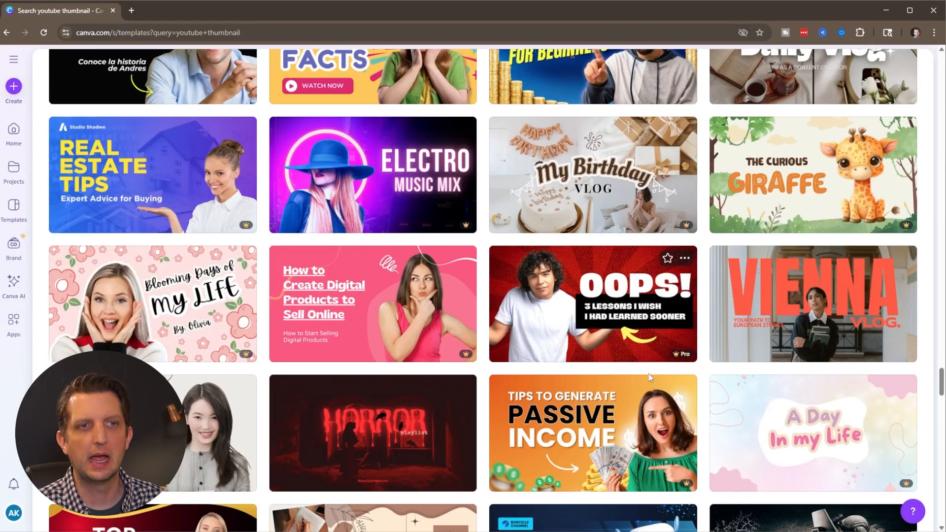
left_click(808, 301)
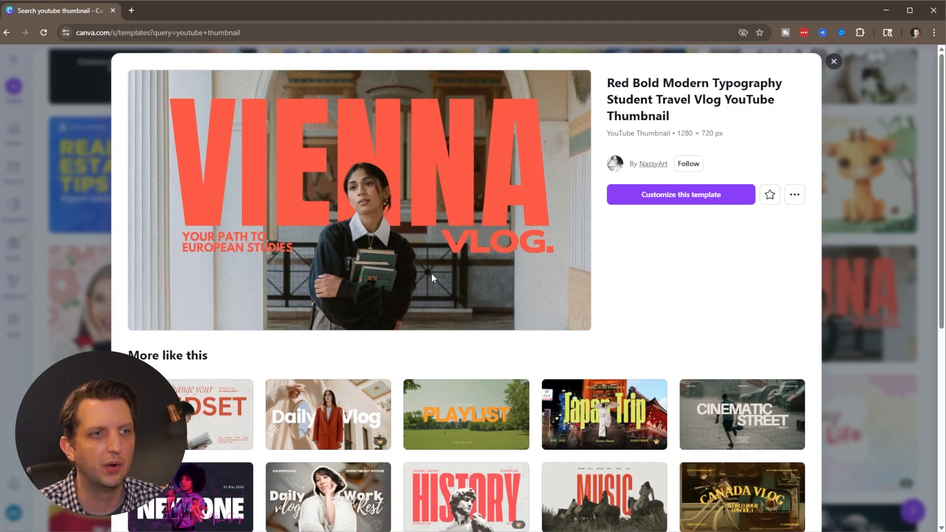
Step: Open the similar White And Beige Modern Daily Vlog YouTube Thumbnail template for customizing
scroll(431, 273, "down", 2)
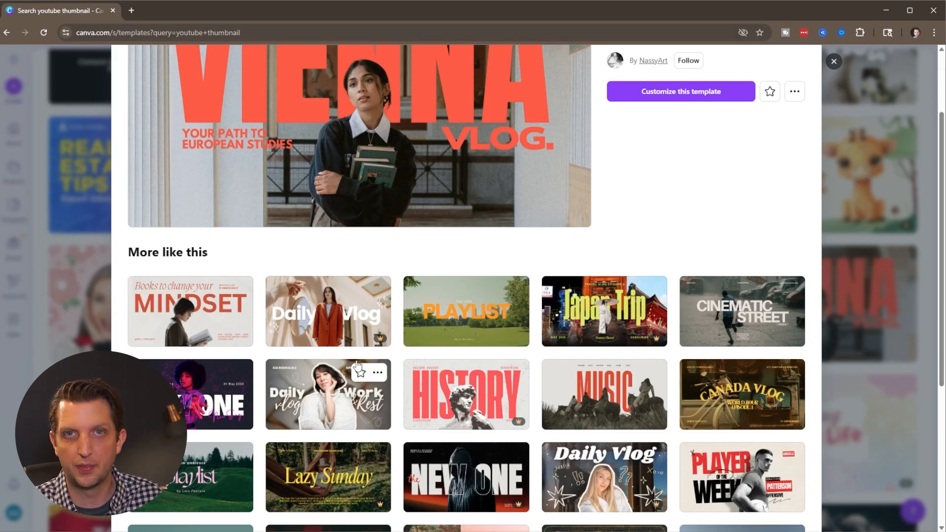
left_click(318, 410)
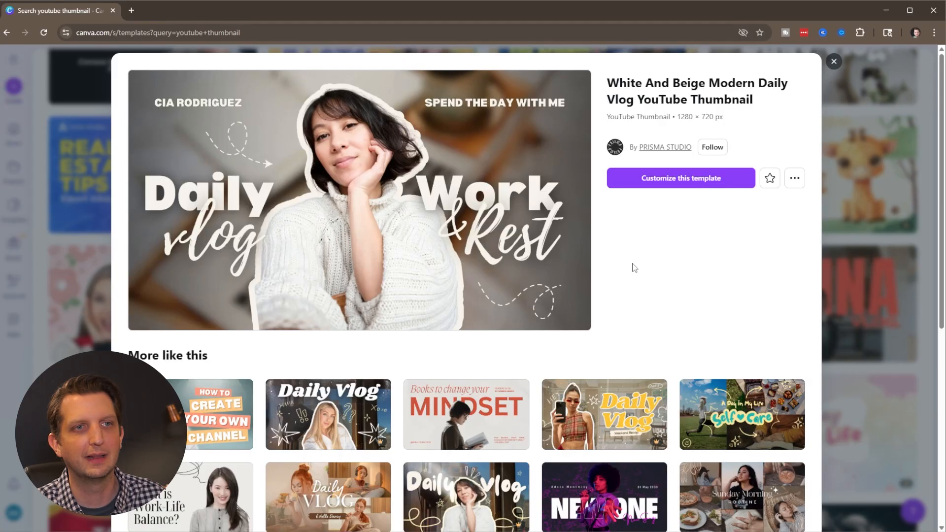
left_click(681, 183)
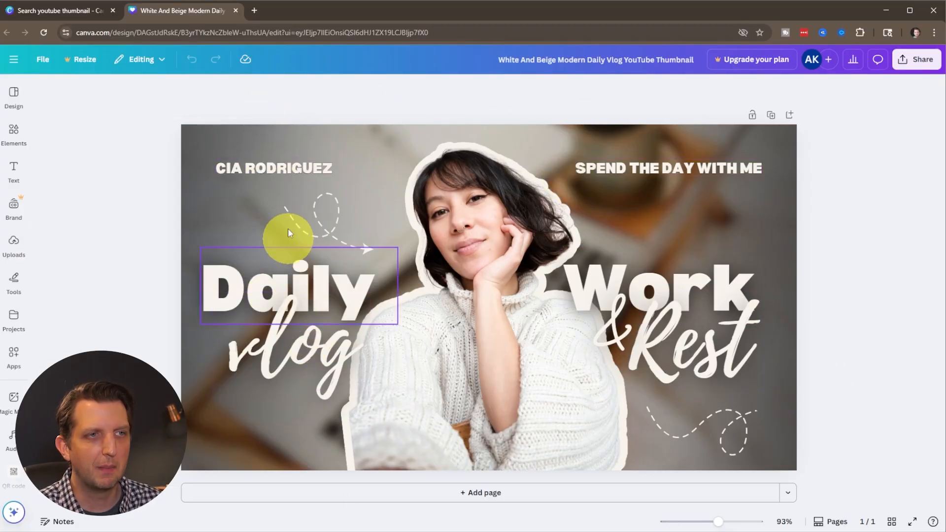
Step: Examine the thumbnail's separate elements by selecting the tagline, portrait, background and headline texts one after another
left_click(666, 172)
left_click(457, 199)
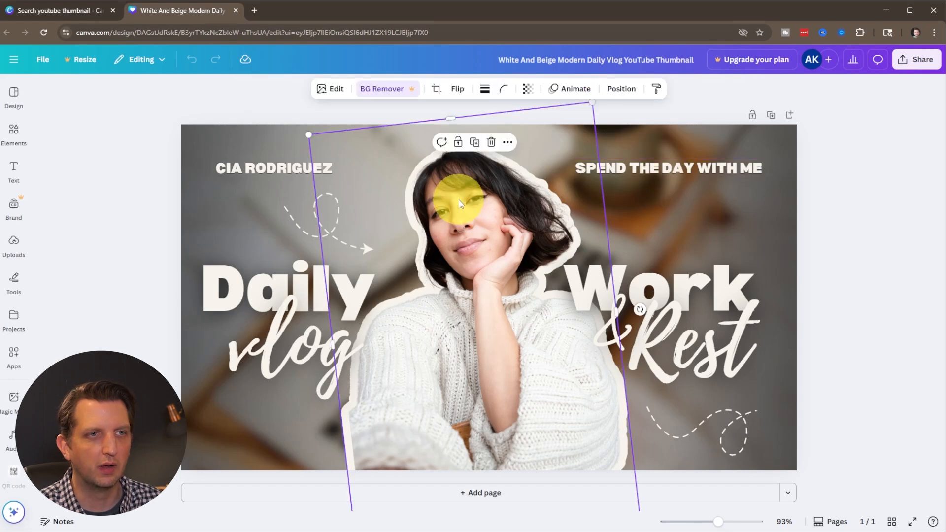
left_click(283, 182)
left_click(502, 268)
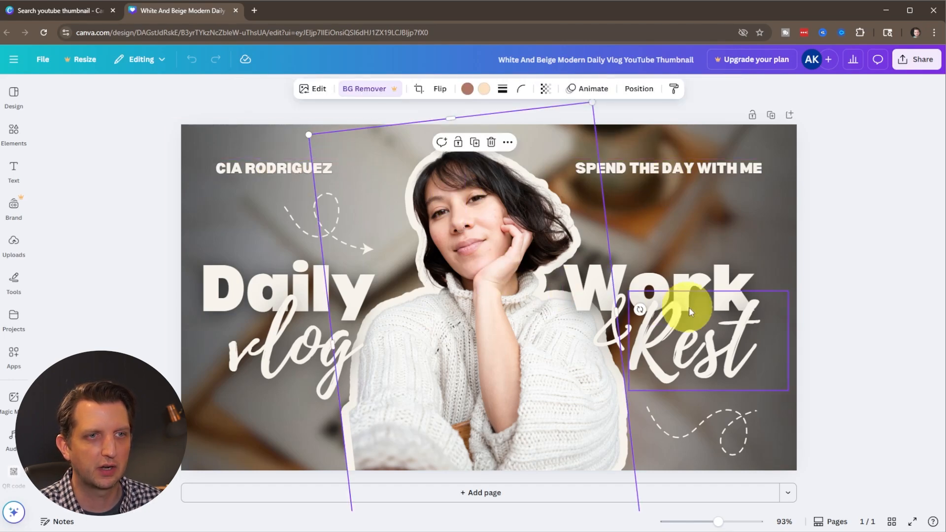
left_click(698, 291)
left_click(306, 339)
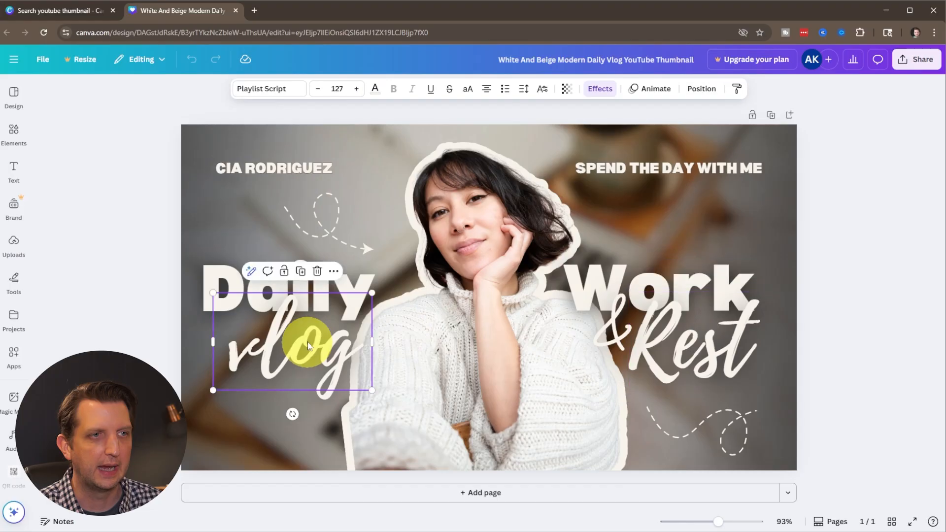
left_click(211, 280)
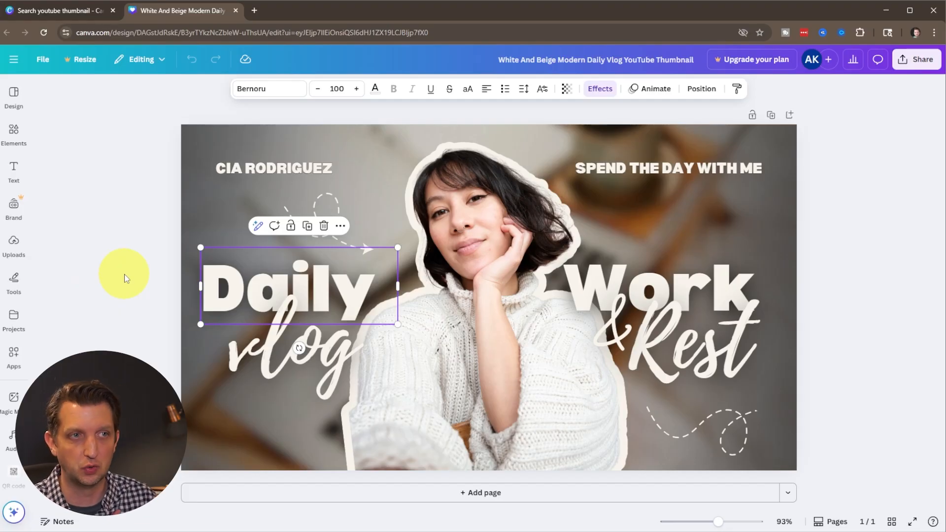
Step: Replace the placeholder name above the left dashed arrow with the creator's full name
left_click(353, 177)
double_click(308, 169)
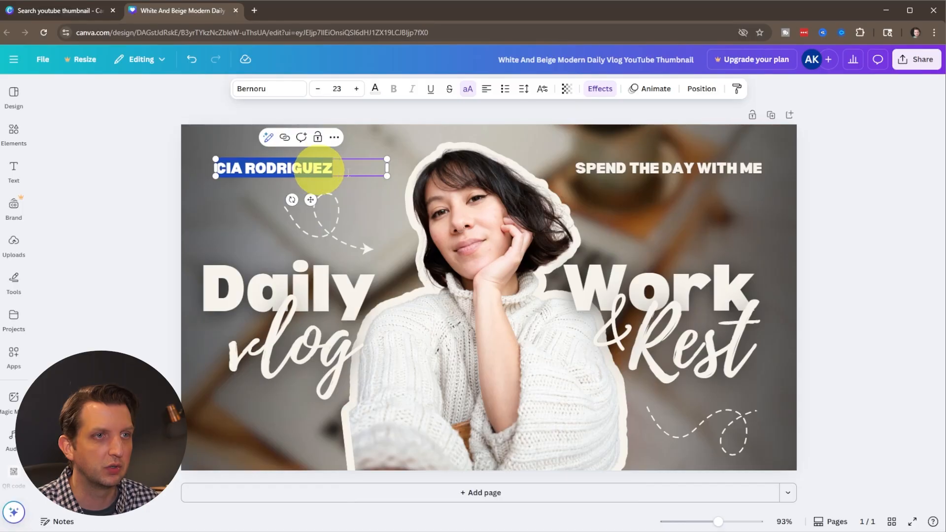
type("ANDY K")
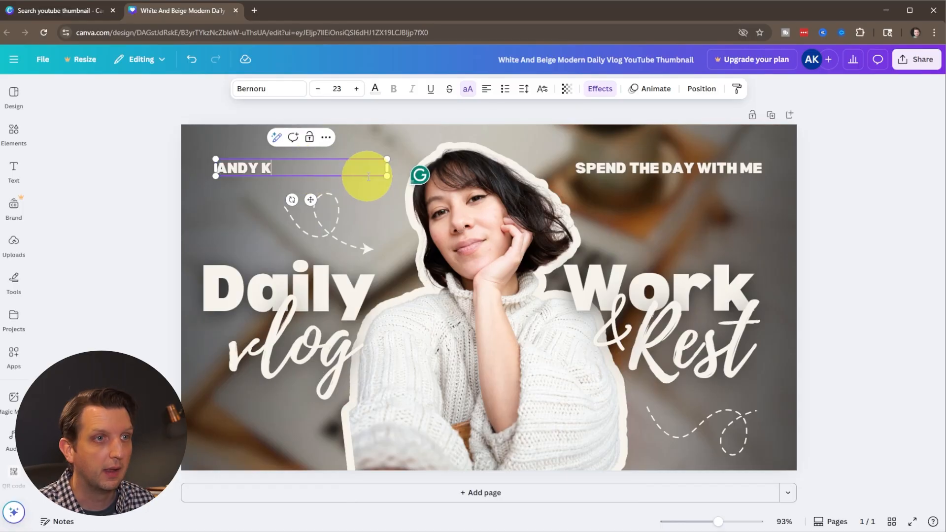
type("NODE")
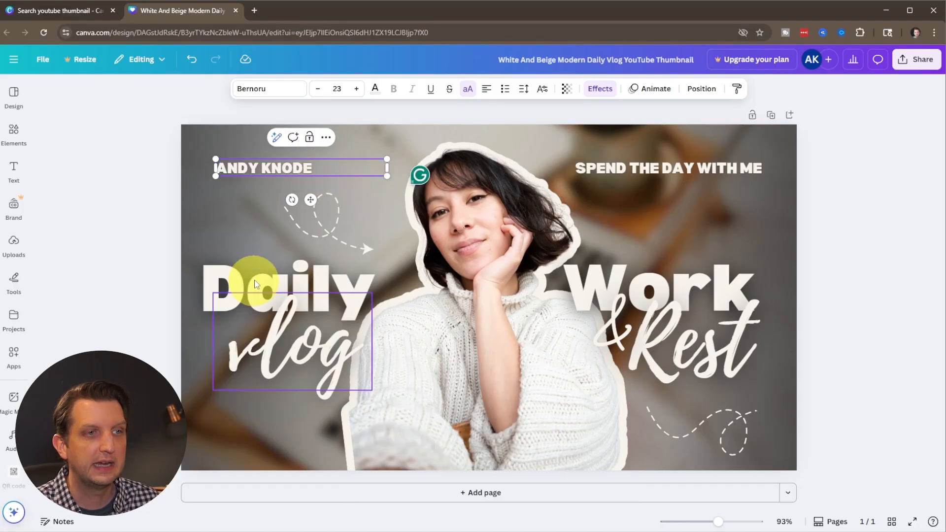
Step: Change the headline word "Daily" to "Weekly" and widen its text box so the word fits on one line
left_click(230, 275)
double_click(237, 284)
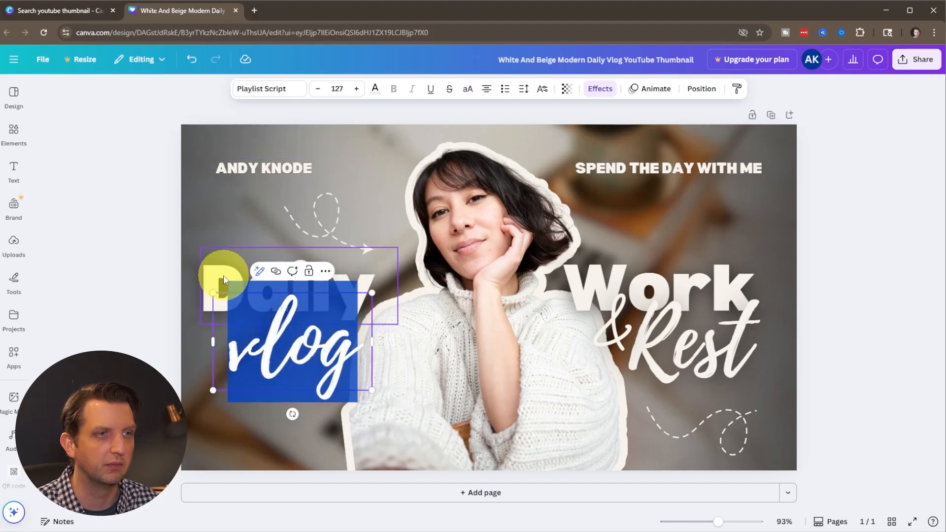
left_click(221, 268)
double_click(220, 271)
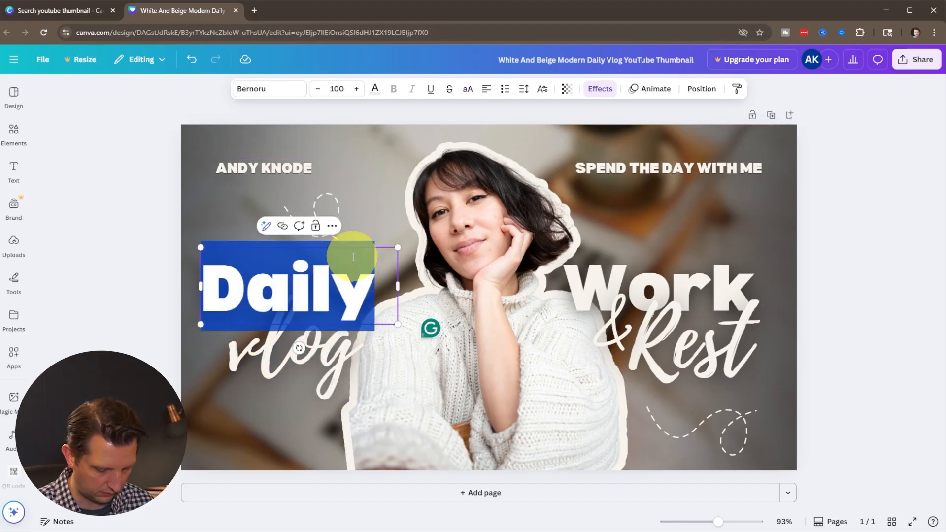
type("Weekly")
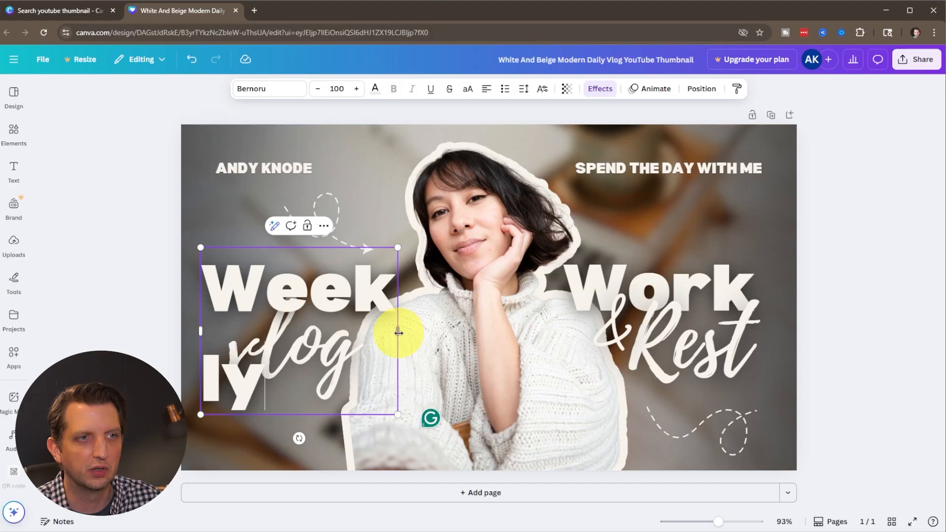
left_click_drag(399, 333, 471, 326)
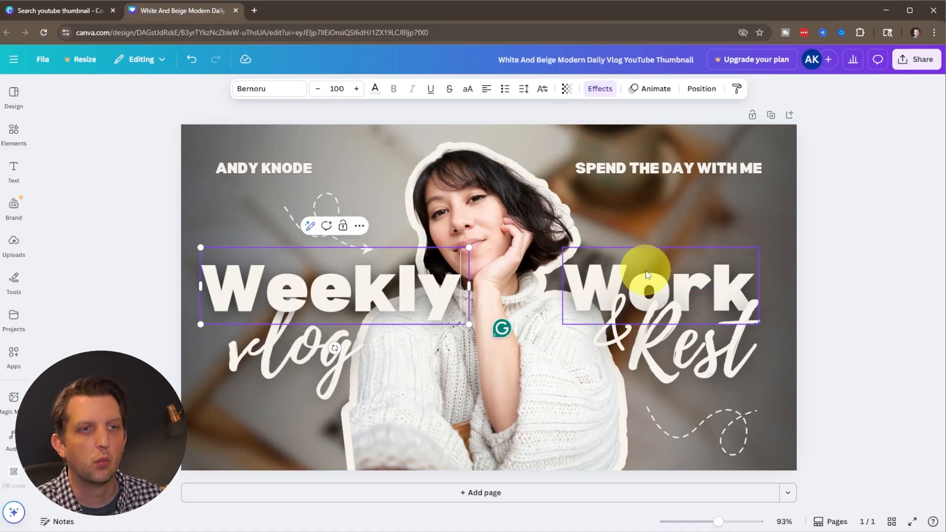
Step: Change the script word "Rest" to "Play"
left_click(662, 343)
left_click(719, 346)
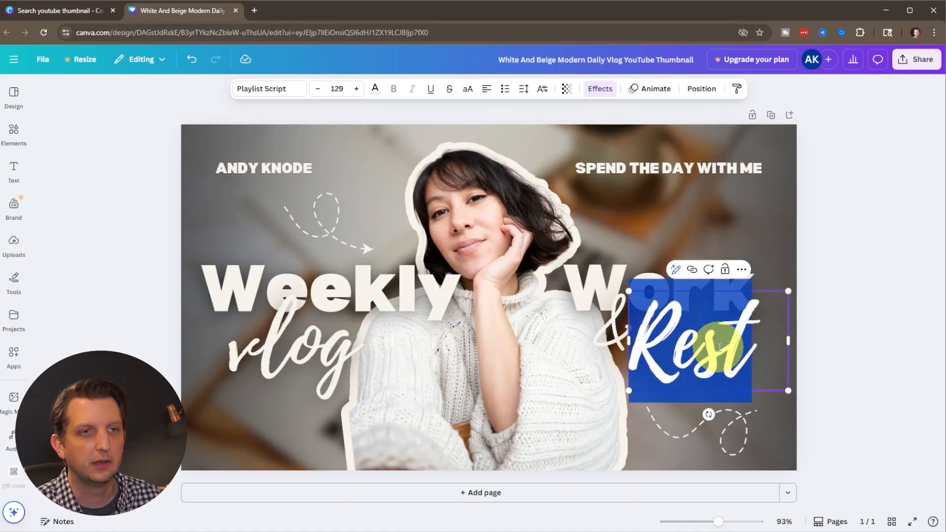
type("Play")
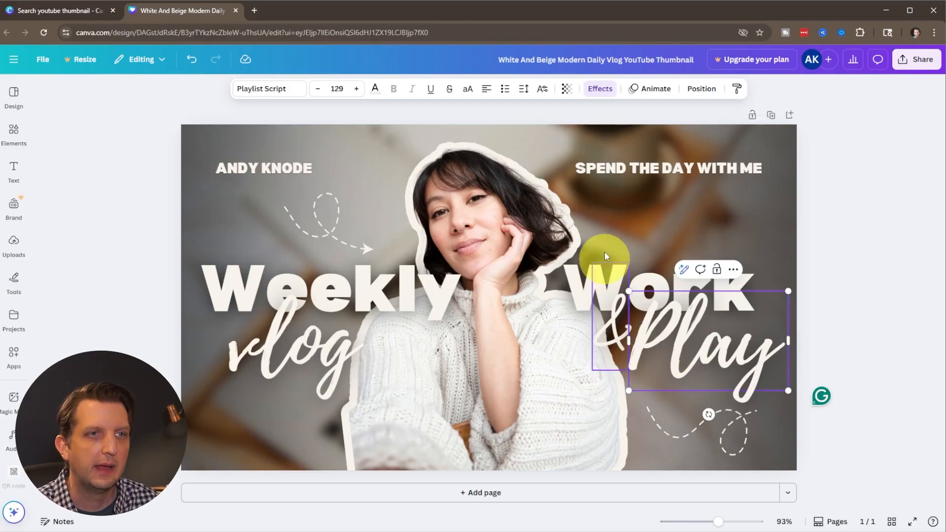
Step: Replace the tagline "SPEND THE DAY WITH ME" with "BUILDING A BUSINESS"
double_click(598, 165)
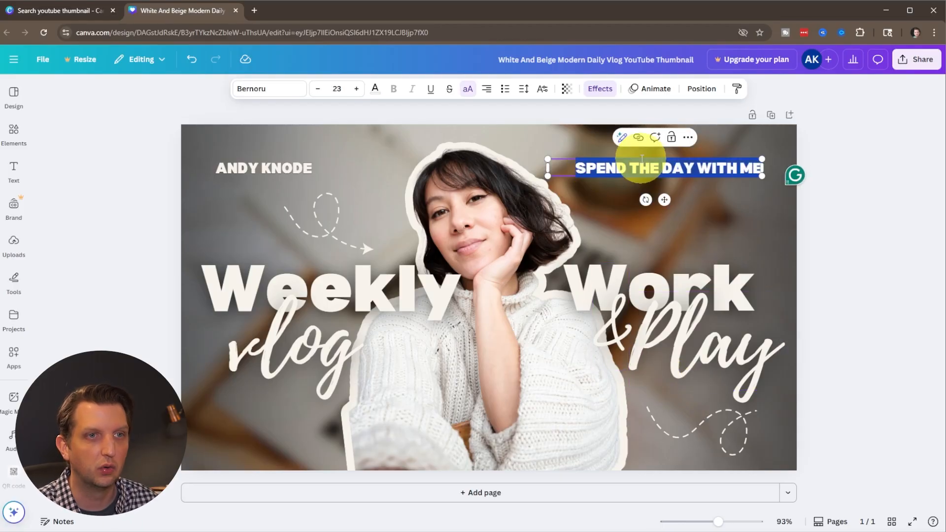
type("BUILDING A BUSINESS")
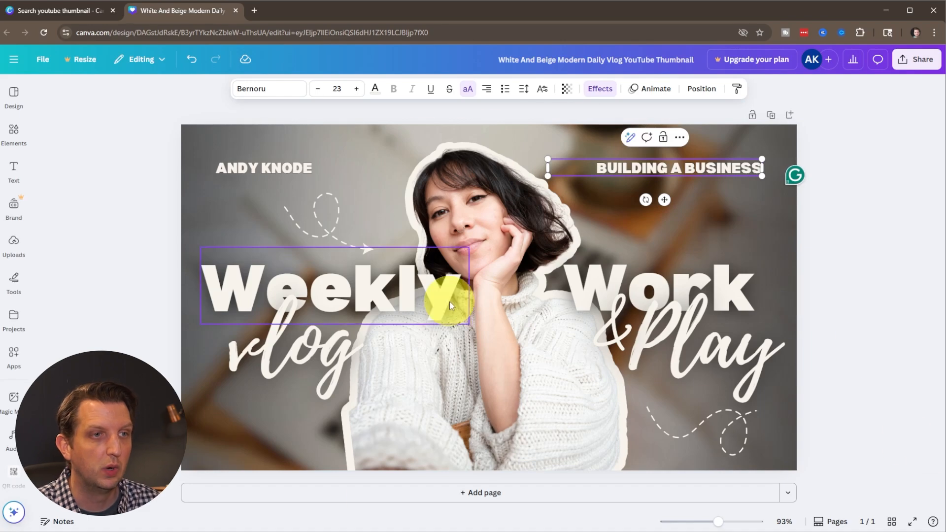
left_click(776, 201)
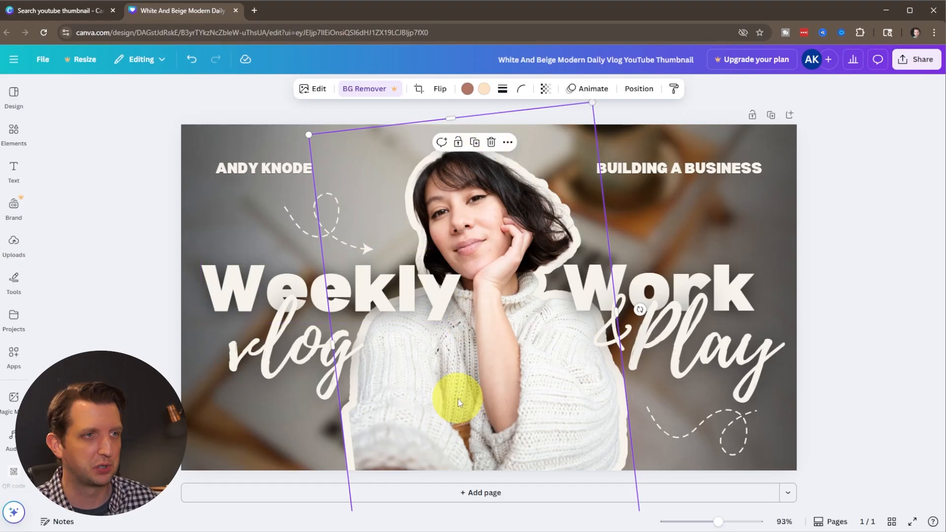
left_click(541, 477)
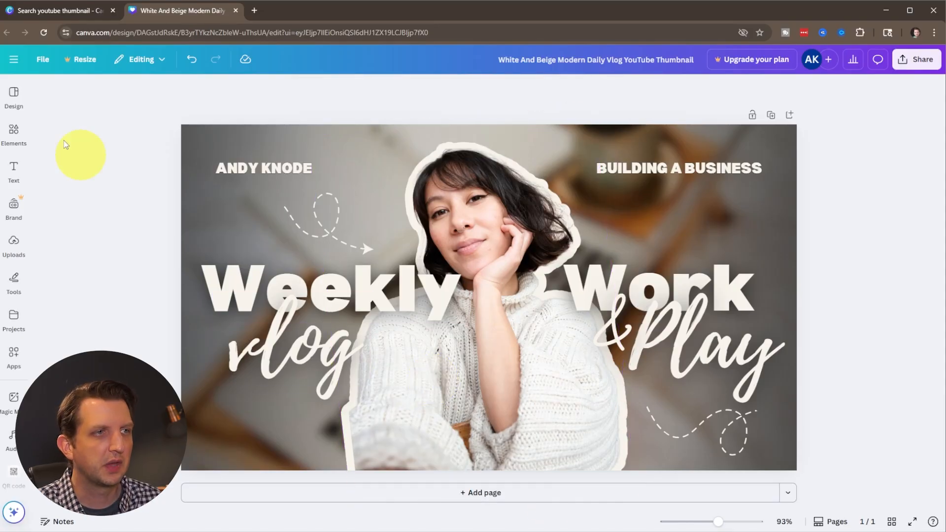
Step: Upload the photo DSC01947 from the HF Photos folder and replace the woman's portrait in the thumbnail with it
left_click(15, 95)
left_click(15, 243)
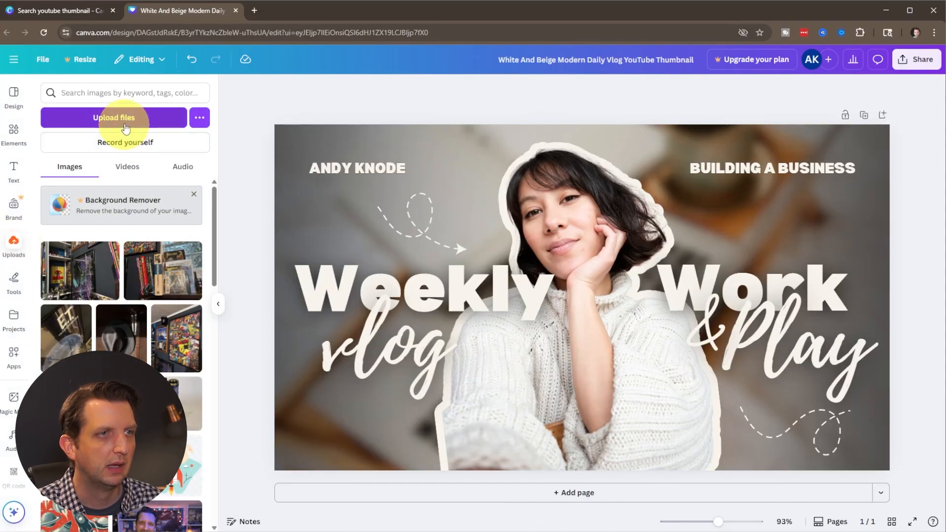
left_click(125, 127)
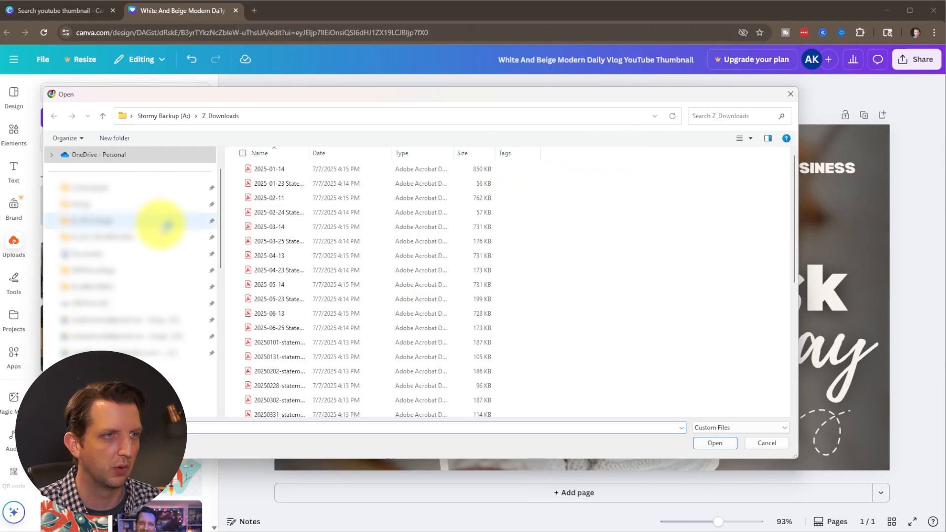
left_click(158, 220)
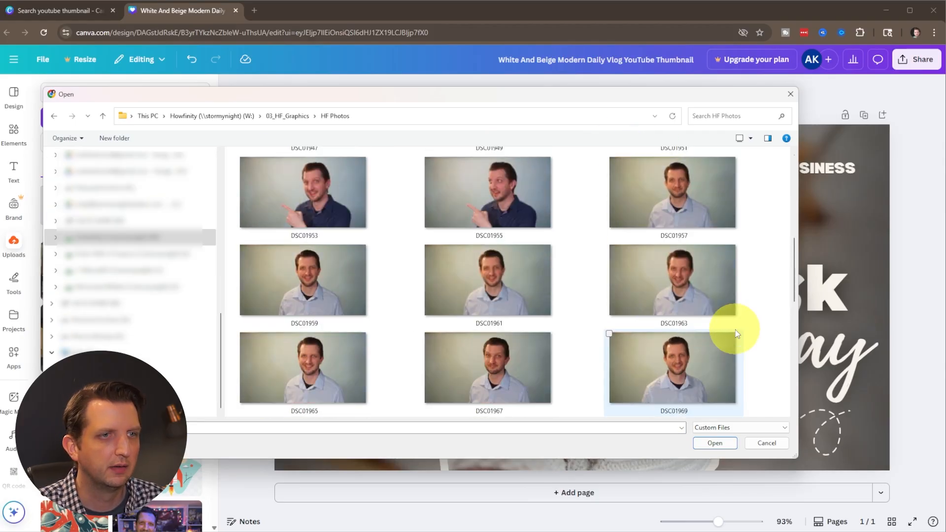
scroll(735, 329, "up", 3)
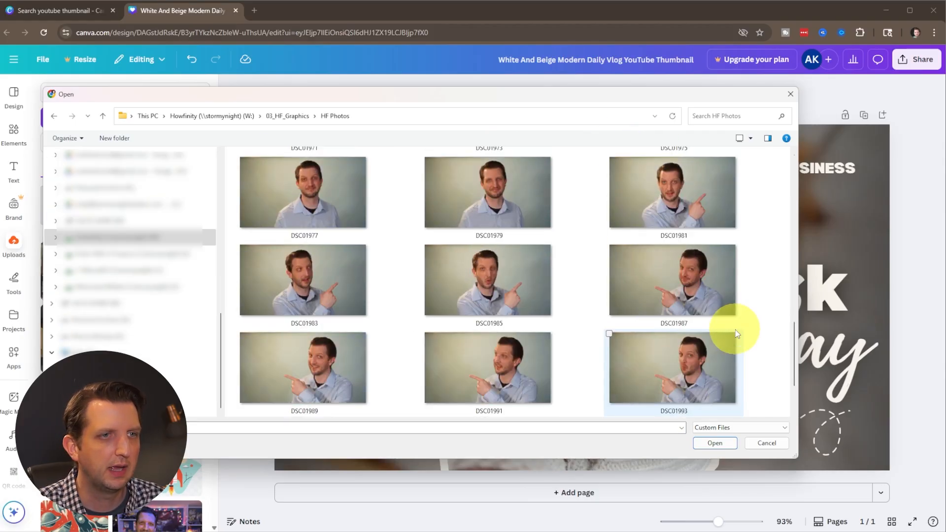
left_click(291, 281)
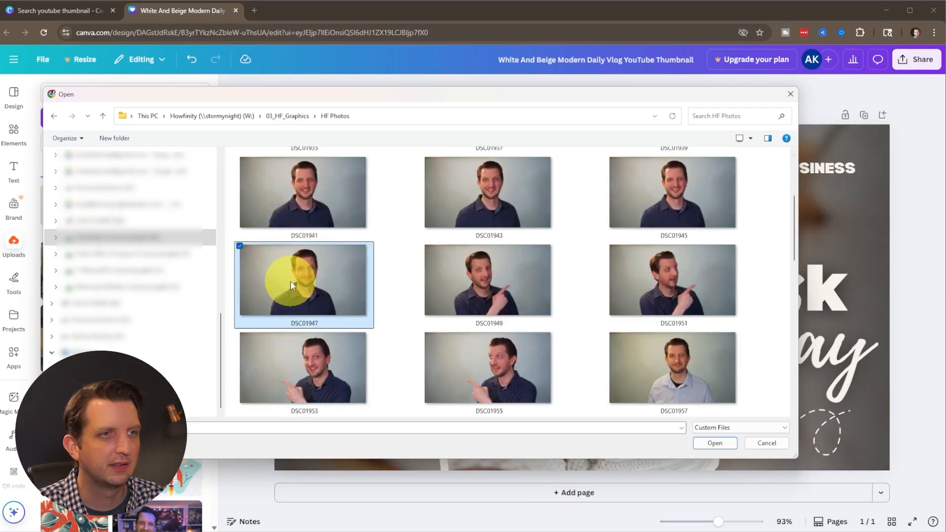
left_click(720, 445)
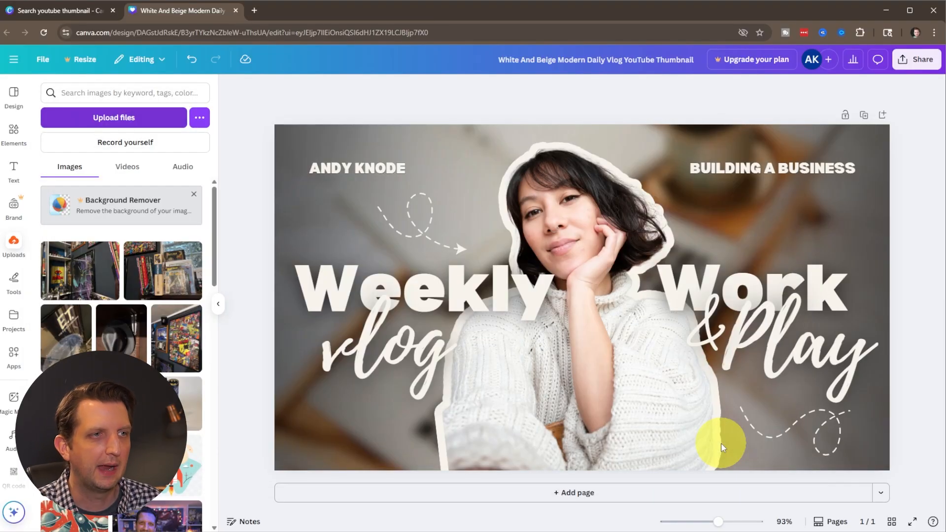
left_click_drag(87, 277, 559, 238)
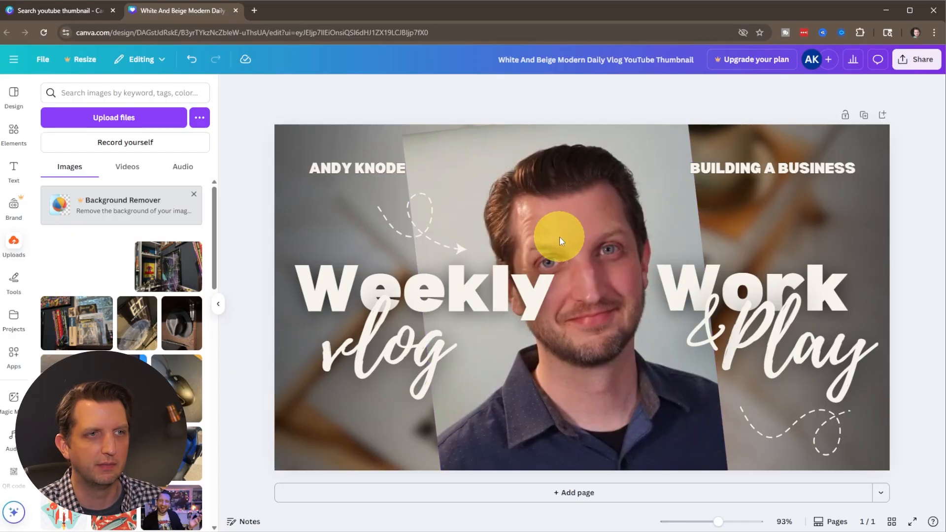
Step: Crop the portrait photo at its upper edge to remove the overhang, and trim both side edges slightly inward
left_click(560, 237)
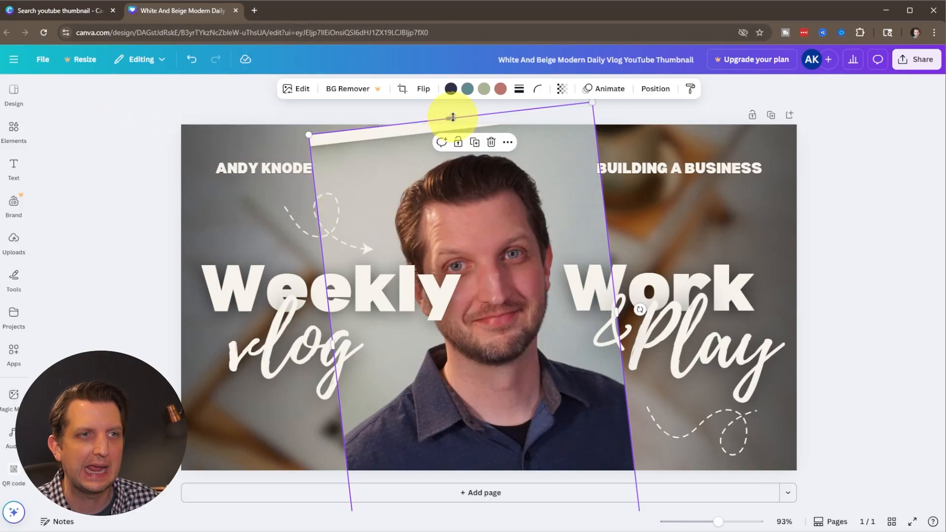
left_click_drag(453, 119, 458, 149)
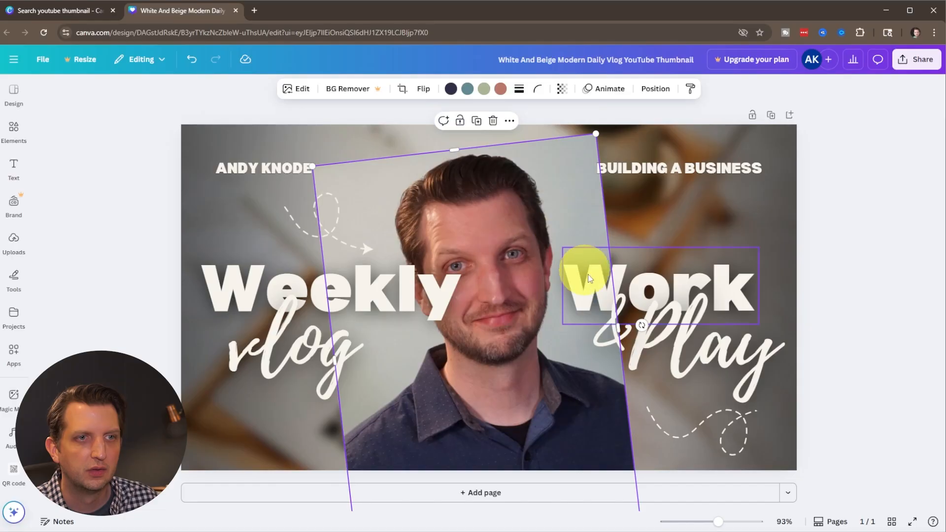
left_click_drag(614, 326, 610, 326)
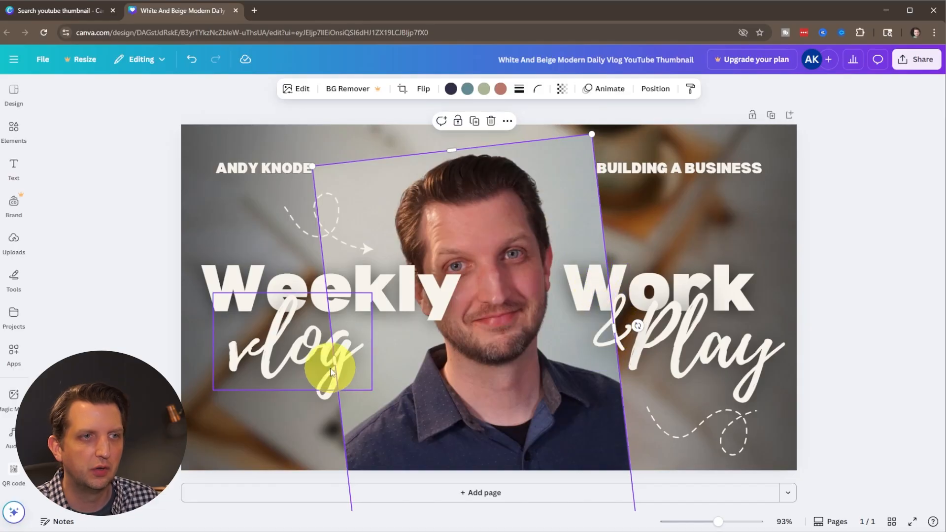
left_click_drag(332, 362, 338, 363)
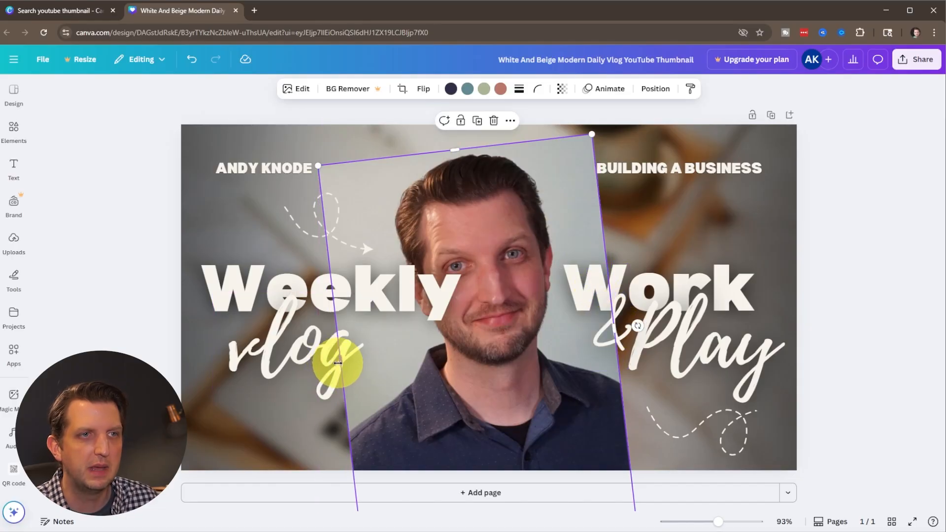
Step: Round the portrait photo's corners with a corner rounding of about 76
left_click(538, 89)
left_click_drag(488, 131, 546, 137)
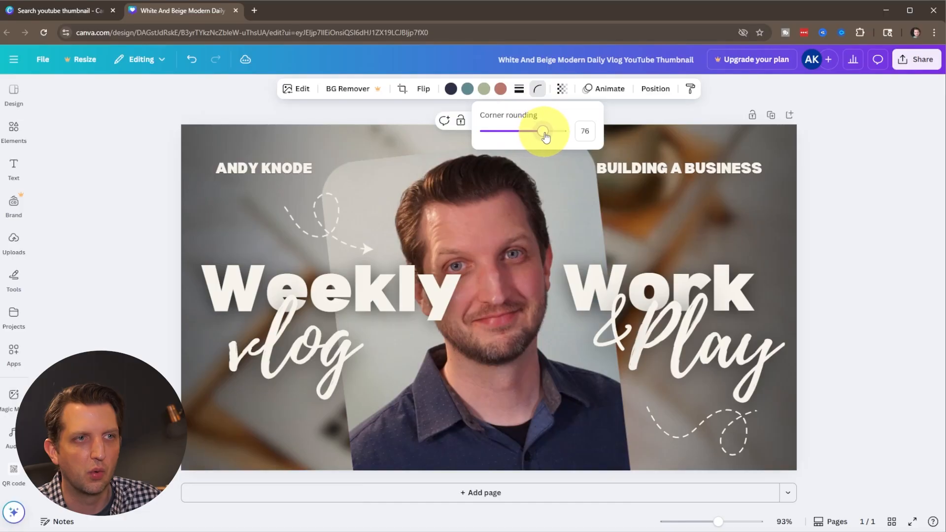
left_click(495, 220)
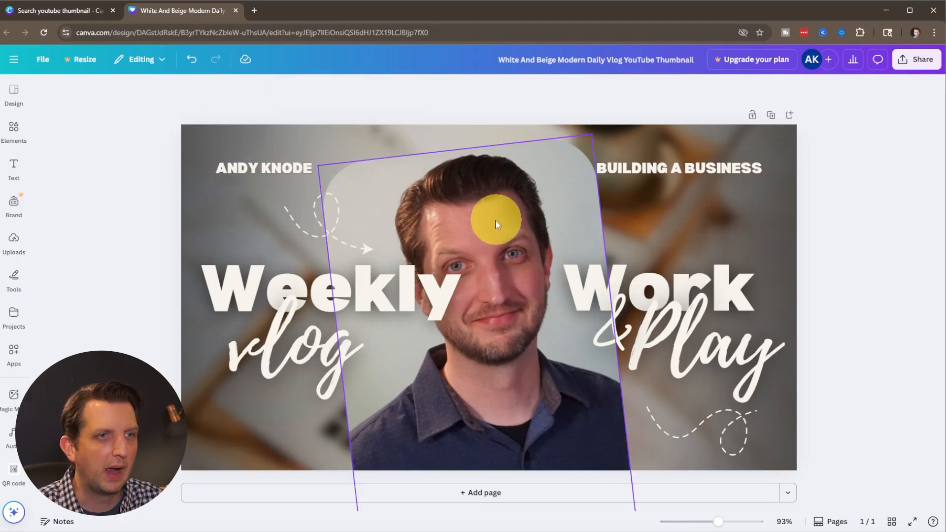
Step: Move the portrait photo to the right so the face sits in the gap between "Weekly" and "Work"
left_click(493, 345)
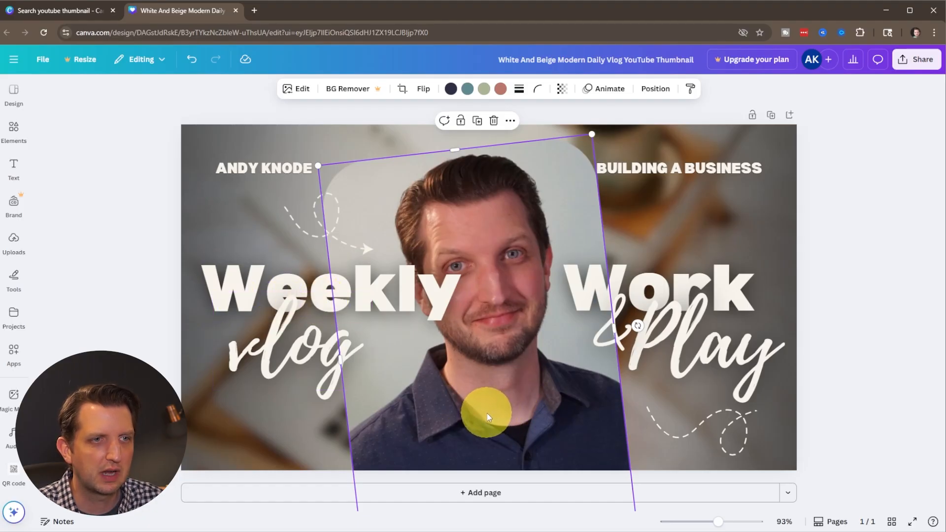
left_click_drag(489, 413, 513, 412)
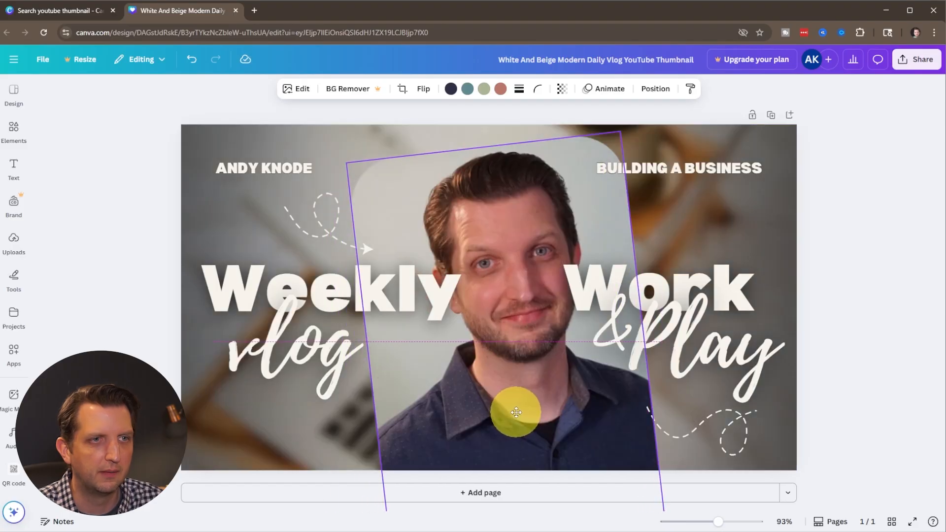
left_click_drag(511, 403, 515, 479)
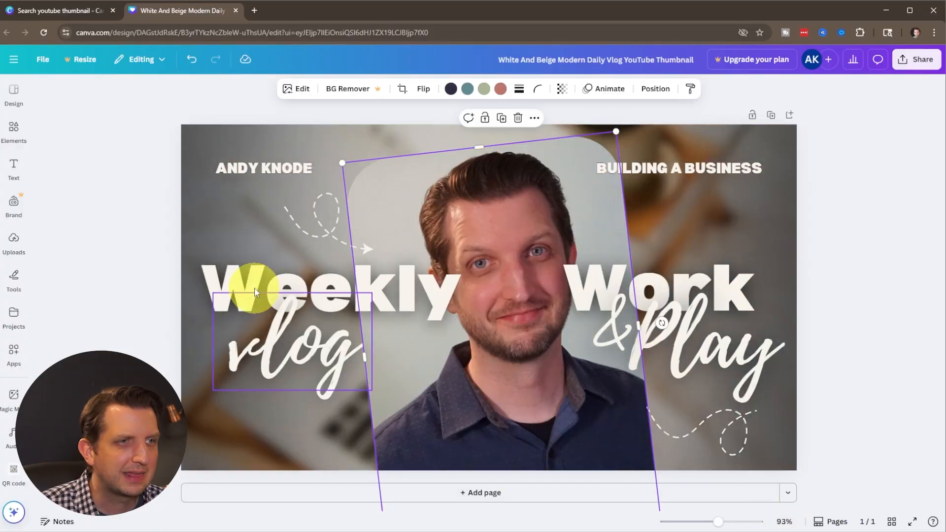
Step: Scale the headline words "Weekly" and "Work" down together to a font size of about 93.2
left_click(238, 279)
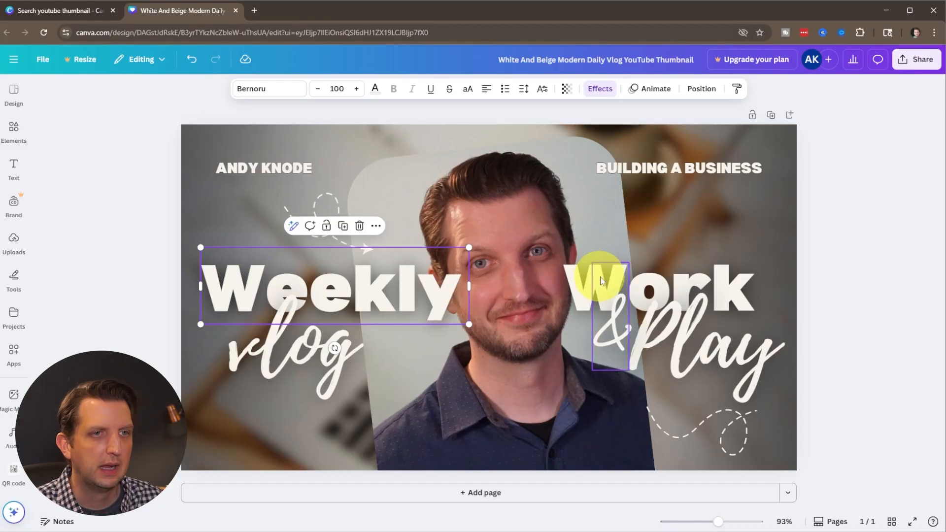
left_click(721, 281, "shift")
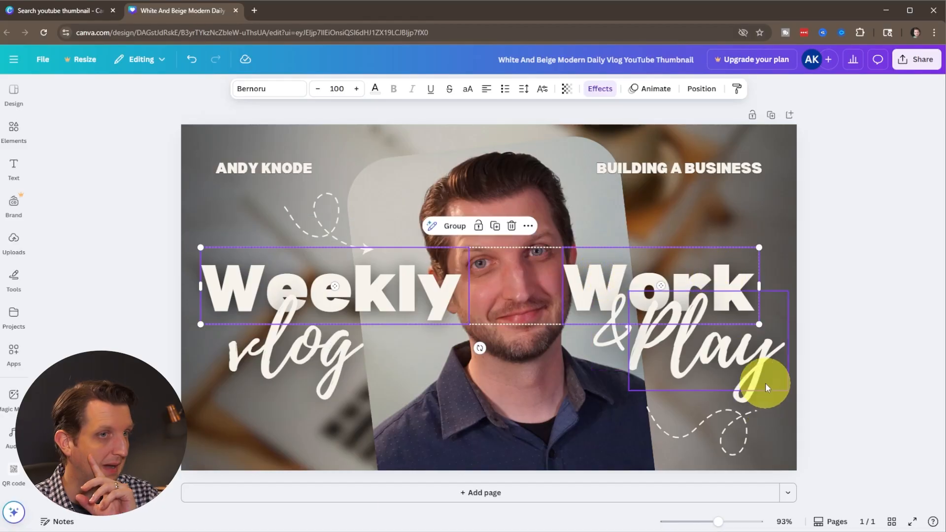
left_click_drag(756, 322, 720, 304)
left_click(803, 323)
Step: Move the headline word "Work" to the right, clear of the face and level with "Weekly"
left_click(652, 279)
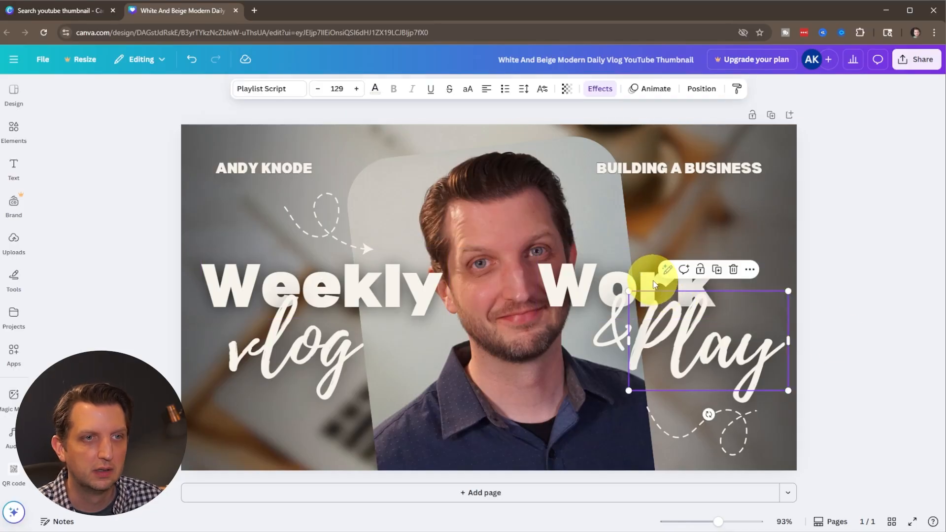
left_click(610, 279)
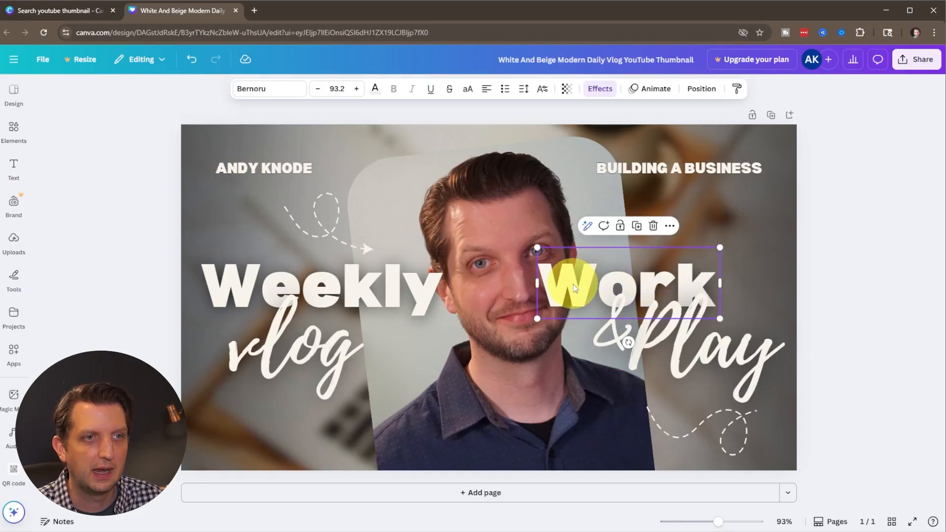
left_click_drag(573, 286, 610, 284)
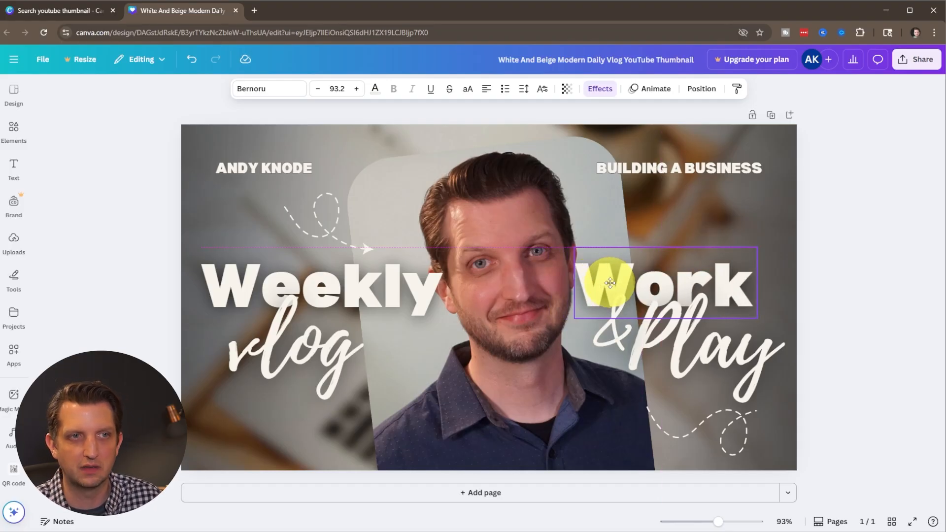
left_click_drag(610, 283, 610, 284)
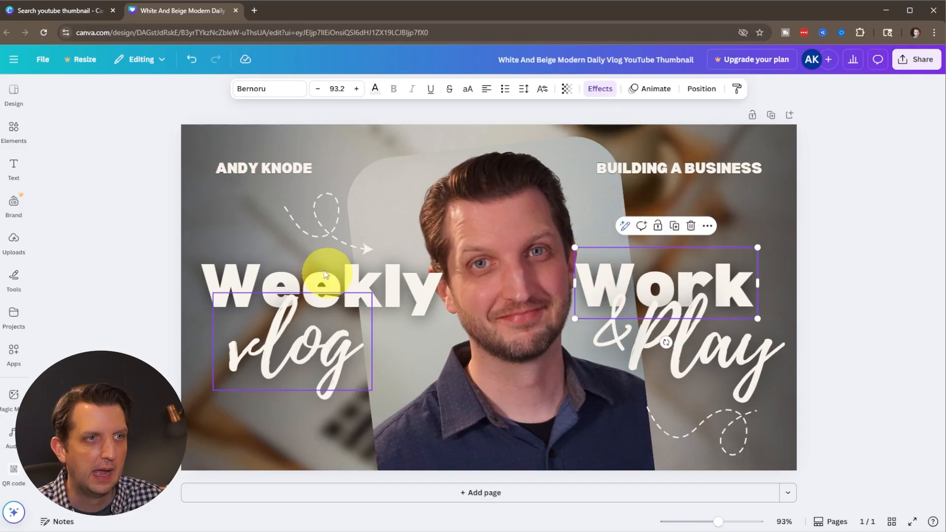
Step: Enlarge the creator's name text above "Weekly" to font size 36
left_click(260, 170)
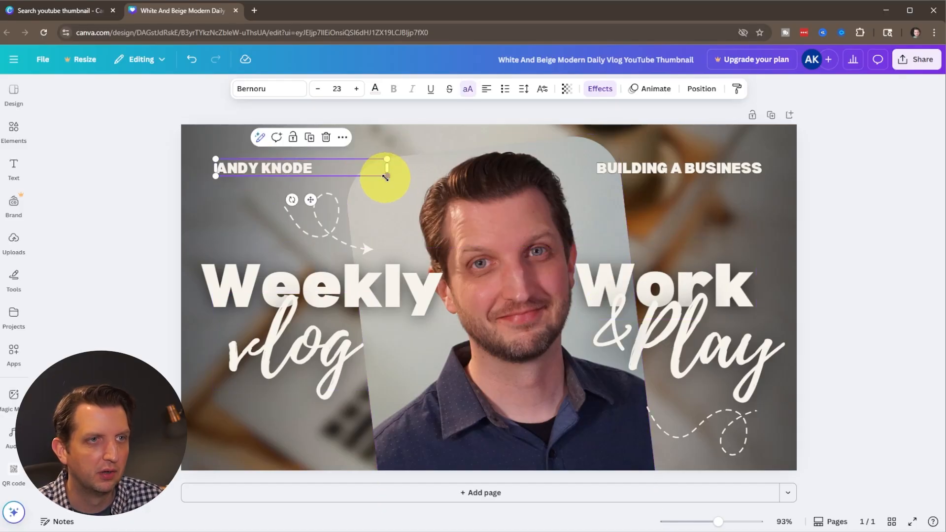
left_click_drag(387, 179, 479, 230)
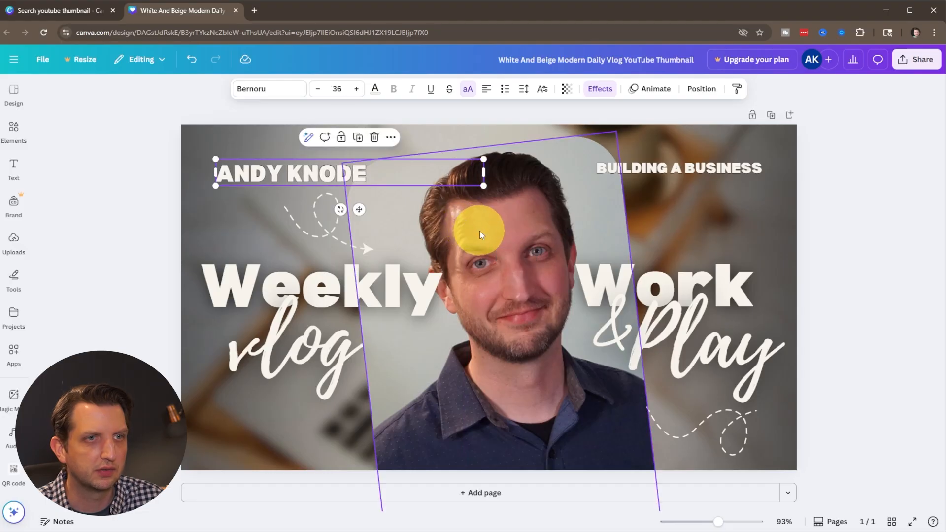
Step: Shift the tagline "BUILDING A BUSINESS" slightly up and left, and move the dashed swirl below "Play" to the left
left_click(687, 173)
mouse_move(684, 170)
left_mouse_down()
mouse_move(687, 201)
mouse_move(671, 176)
mouse_move(672, 157)
left_mouse_up()
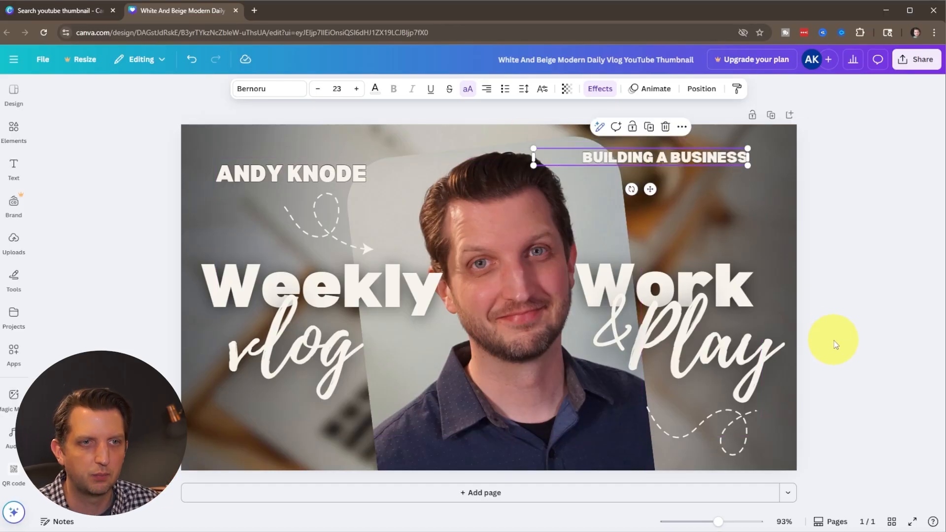
left_click(735, 422)
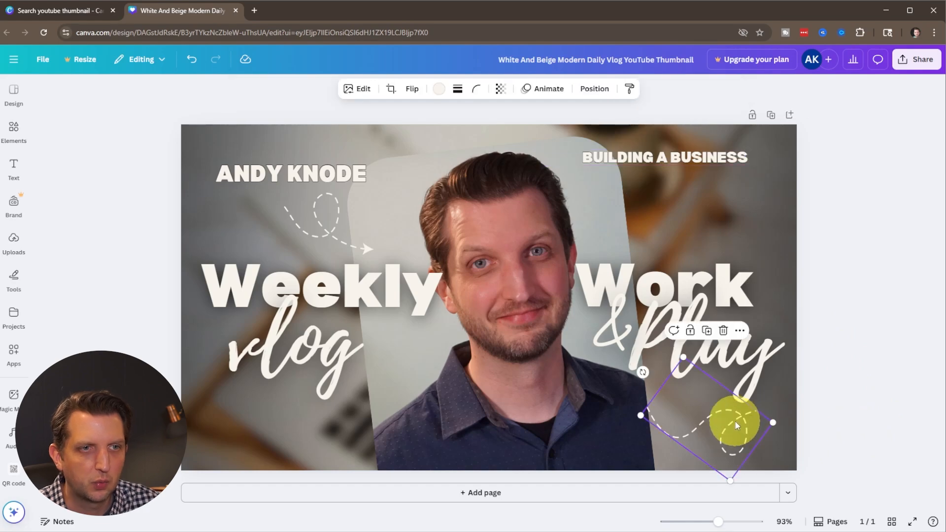
mouse_move(732, 421)
left_mouse_down()
mouse_move(692, 421)
mouse_move(692, 410)
left_mouse_up()
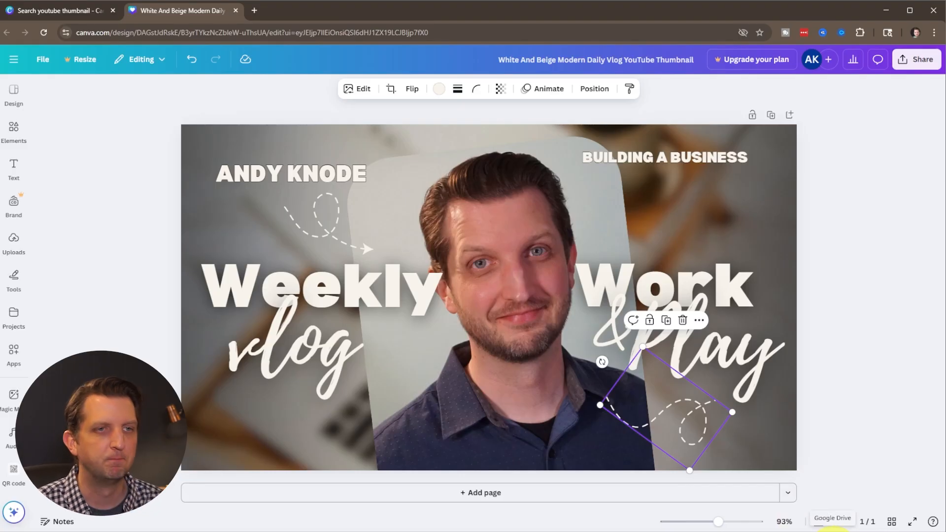
Step: Search the design elements for "office background"
left_click(481, 141)
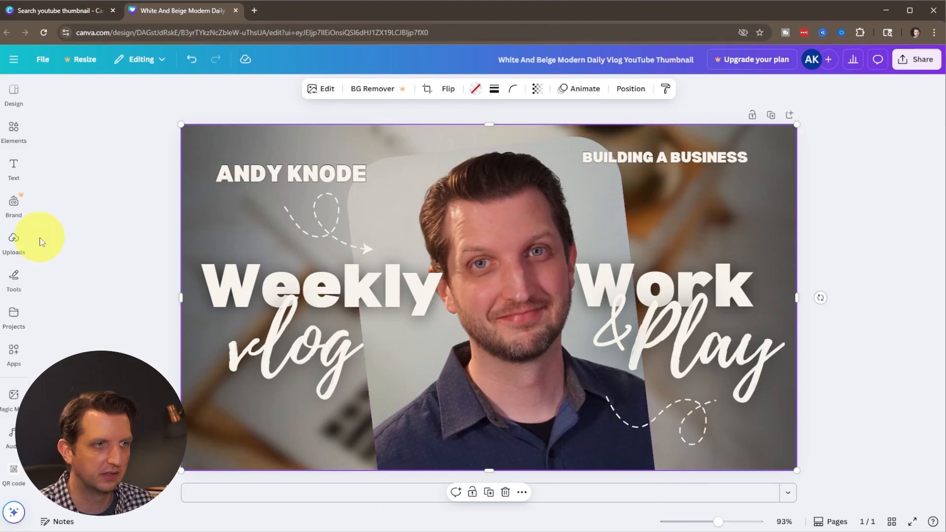
left_click(13, 130)
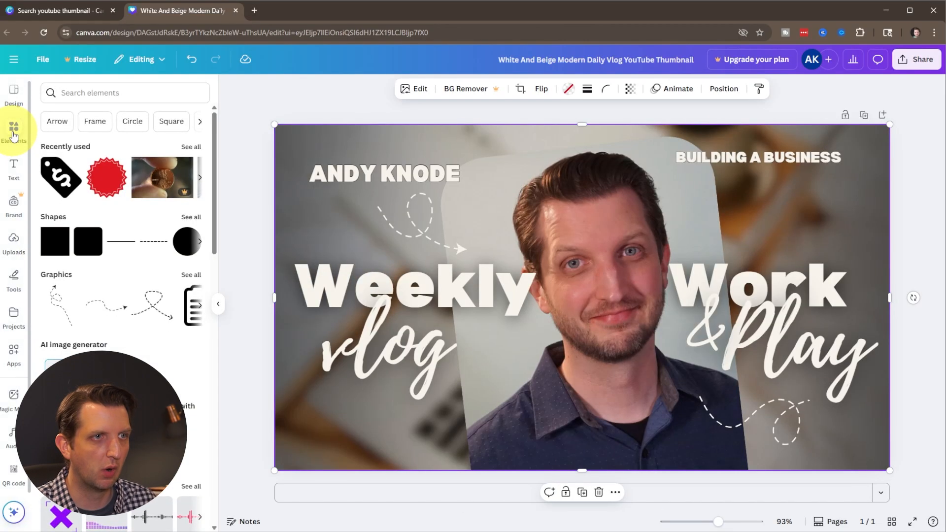
left_click(200, 122)
left_click(200, 122)
left_click(200, 122)
left_click(125, 96)
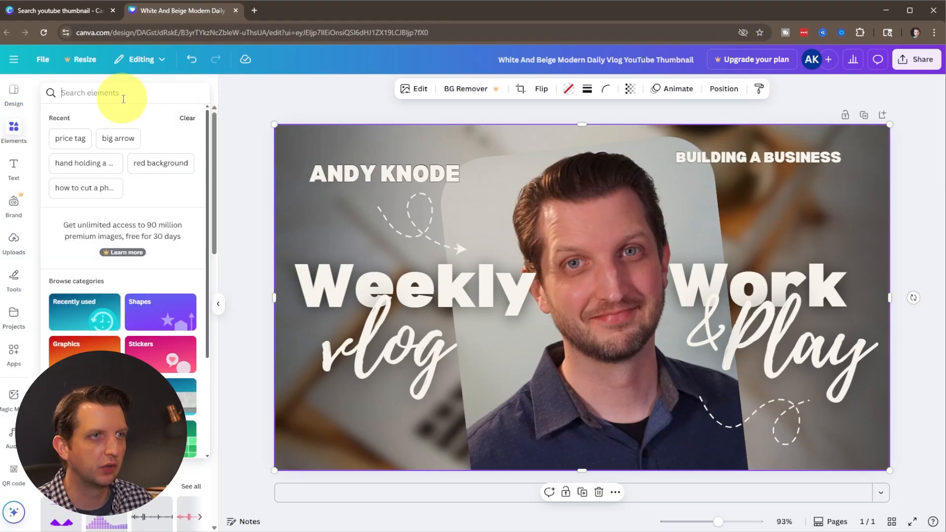
type("office background")
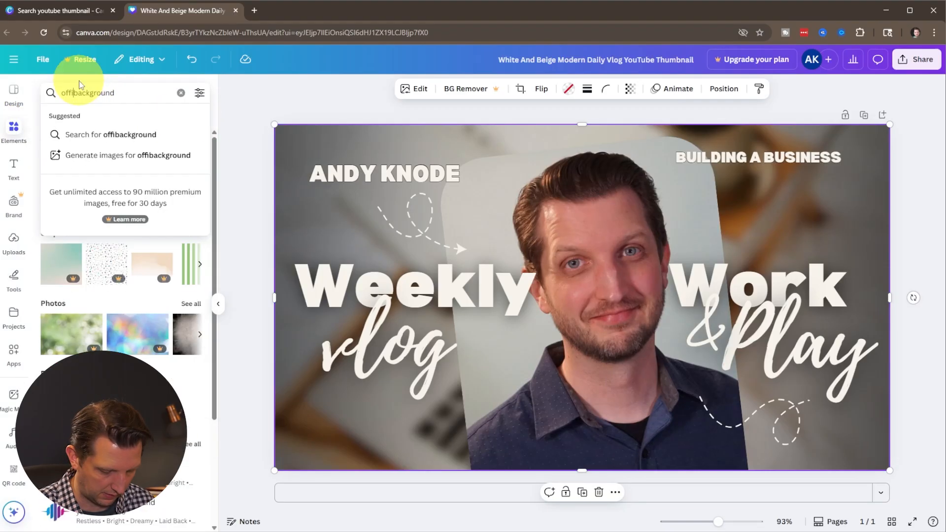
key("Return")
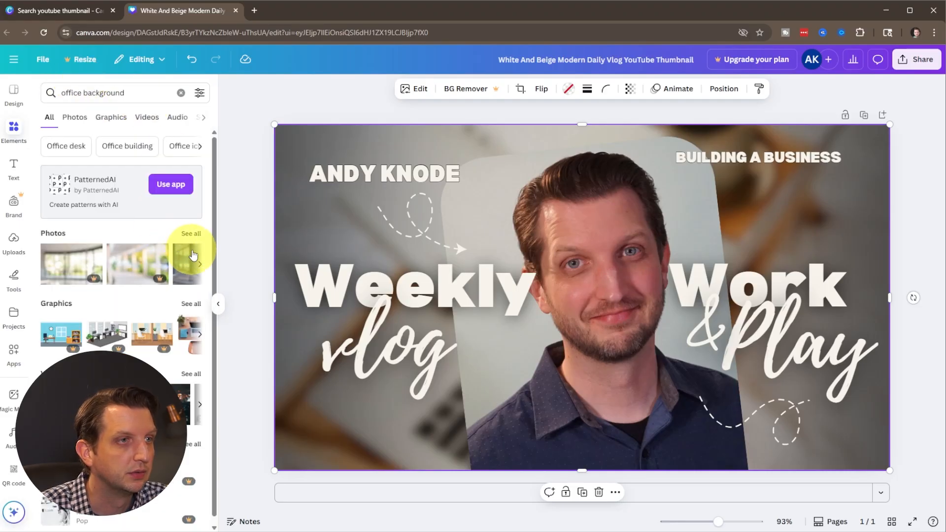
Step: Filter the office background results by grey color, horizontal orientation and static images
left_click(199, 96)
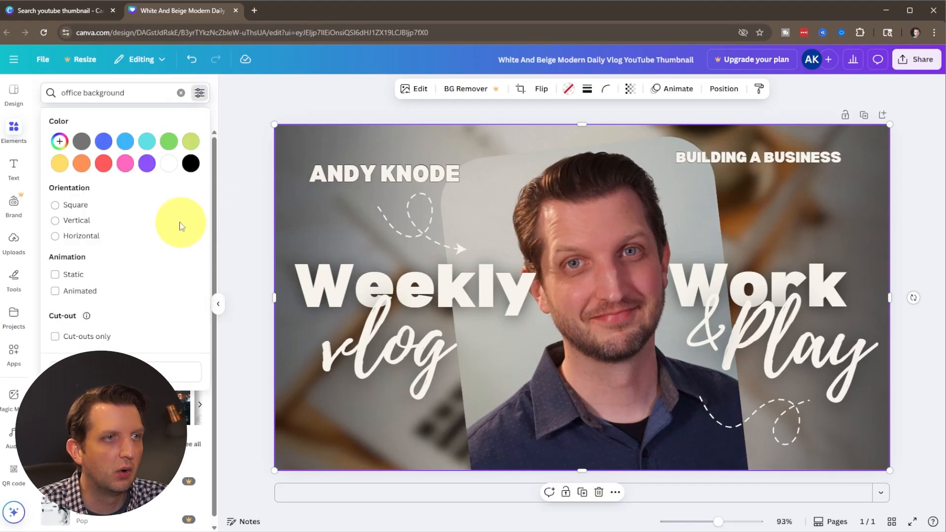
left_click(81, 142)
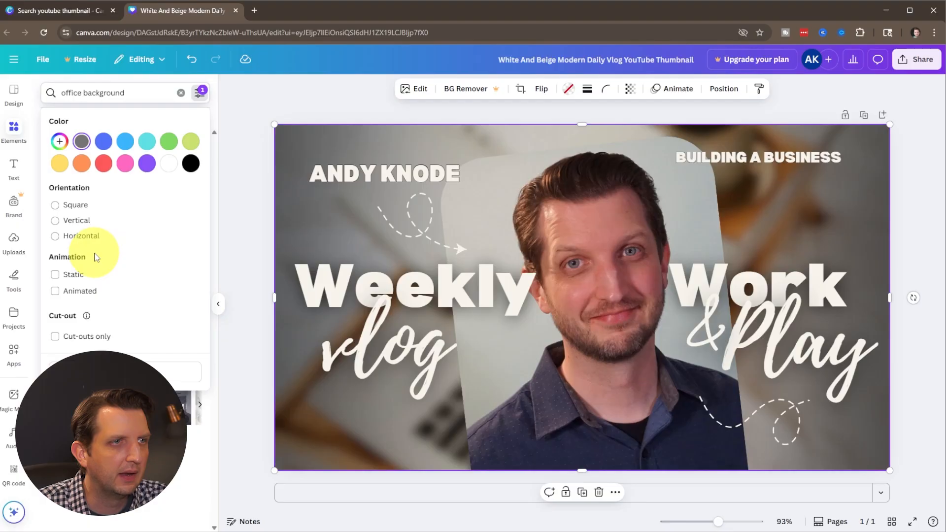
left_click(55, 236)
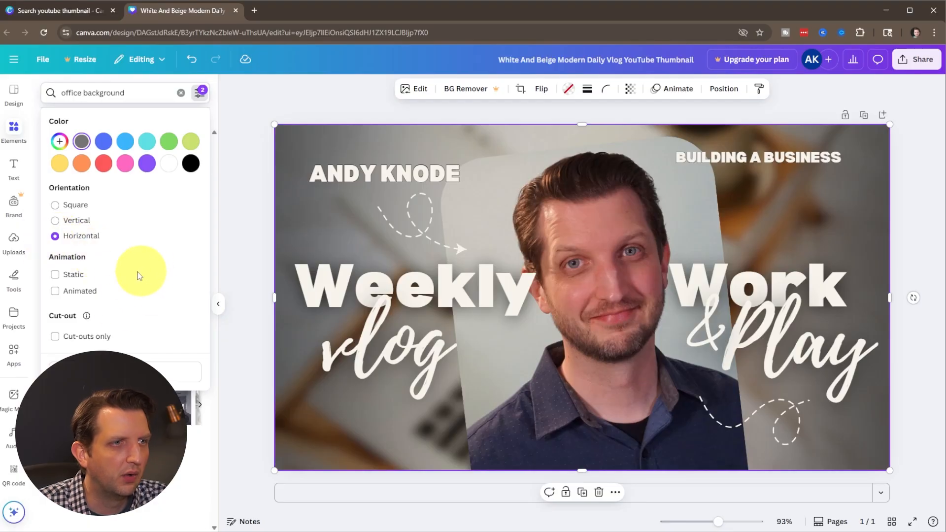
left_click(55, 274)
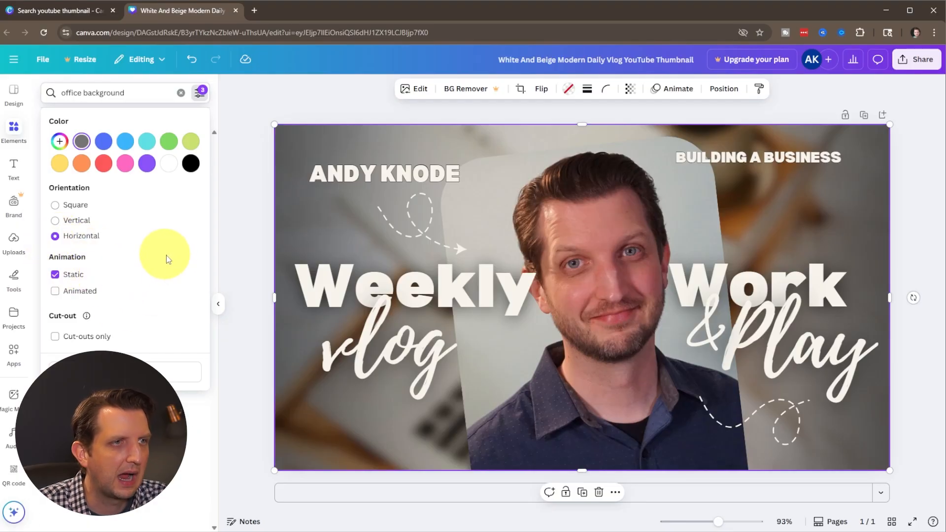
left_click(214, 98)
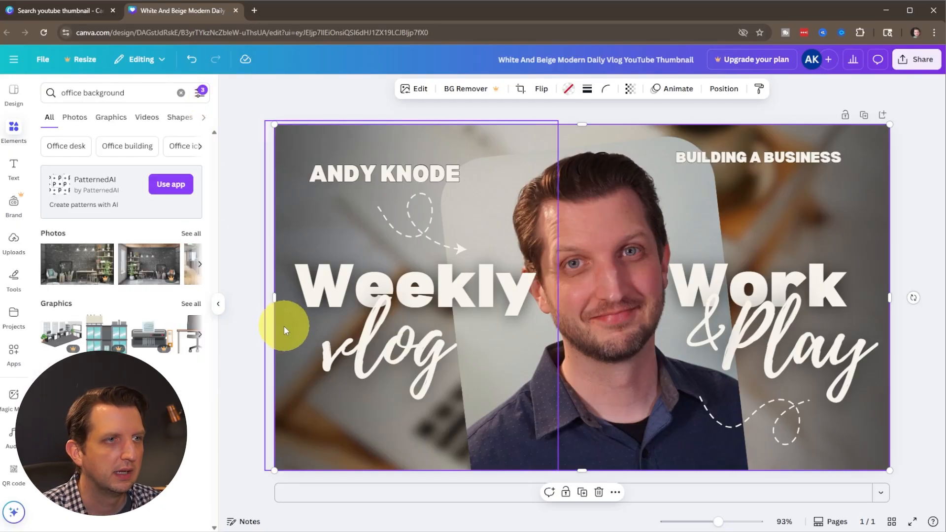
Step: Show all matching photos and replace the thumbnail's background with the weathered wooden planks photo
left_click(191, 235)
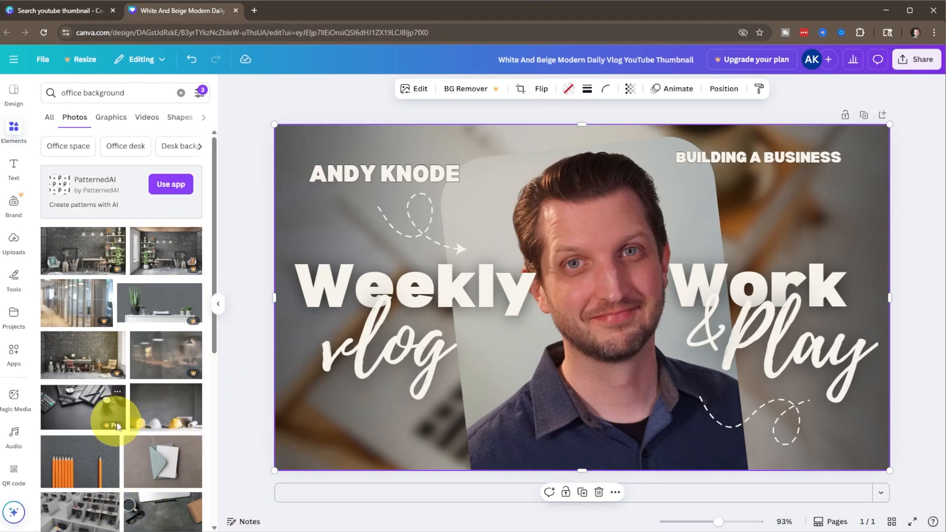
scroll(87, 441, "down", 3)
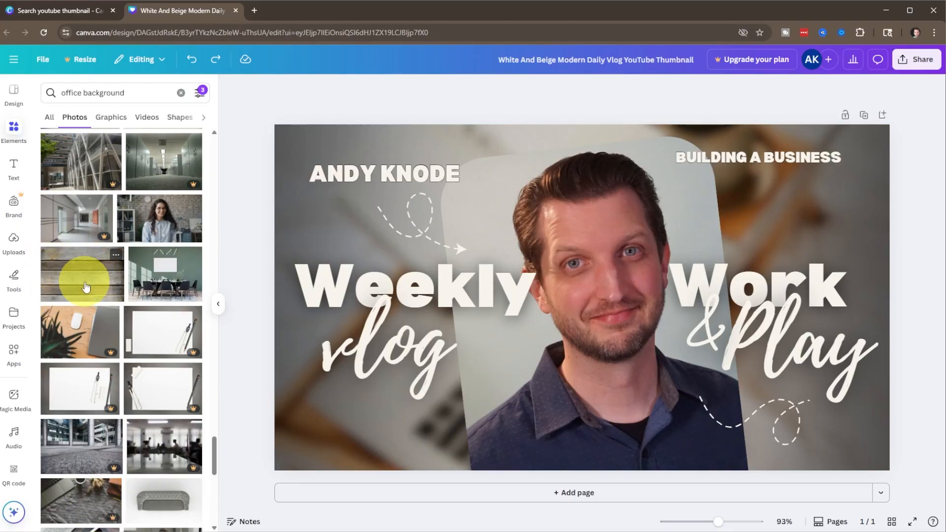
left_click_drag(86, 287, 590, 135)
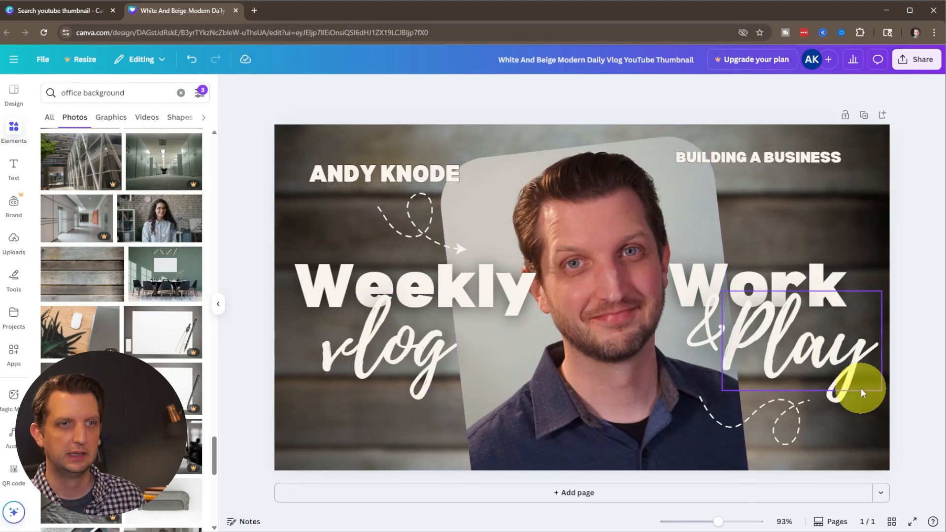
Step: Set the portrait photo's temperature to 16, brightness to 23 and contrast to -31, and raise its shadows slightly
left_click(577, 192)
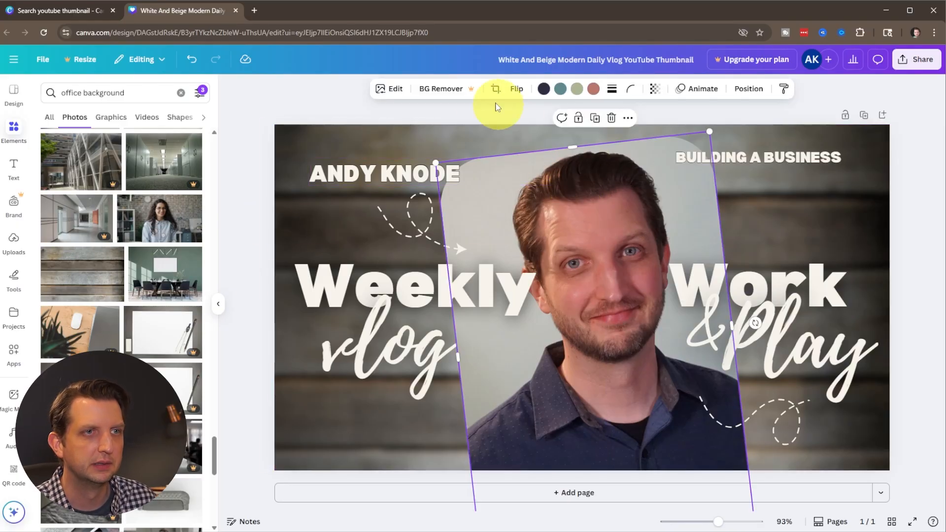
left_click(386, 92)
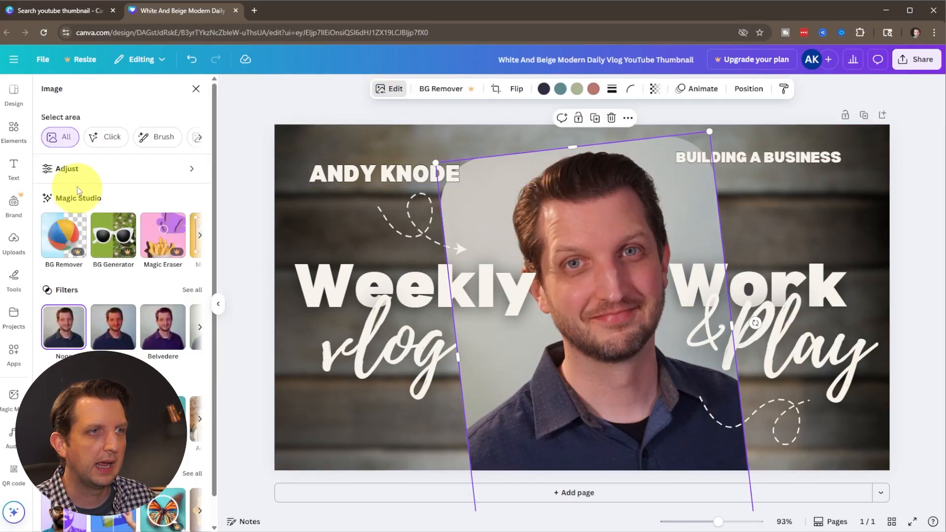
left_click(67, 170)
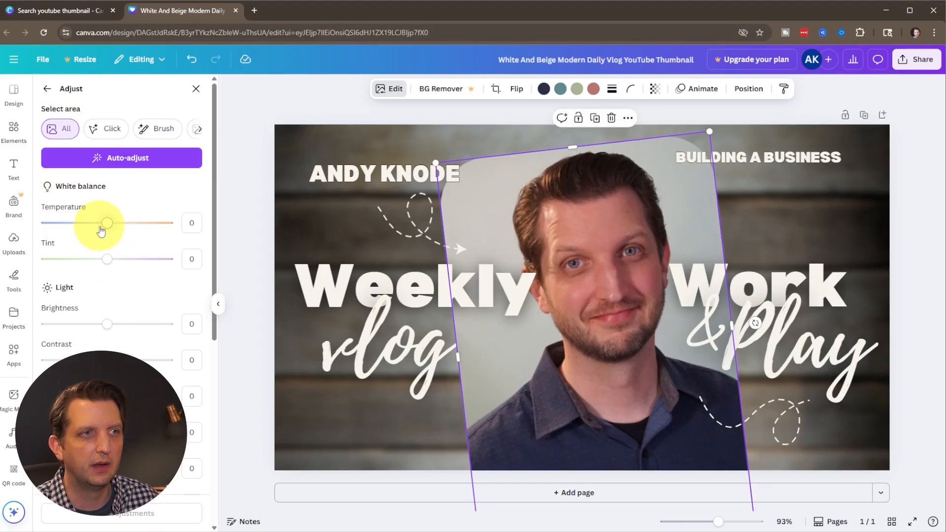
left_click_drag(107, 224, 116, 224)
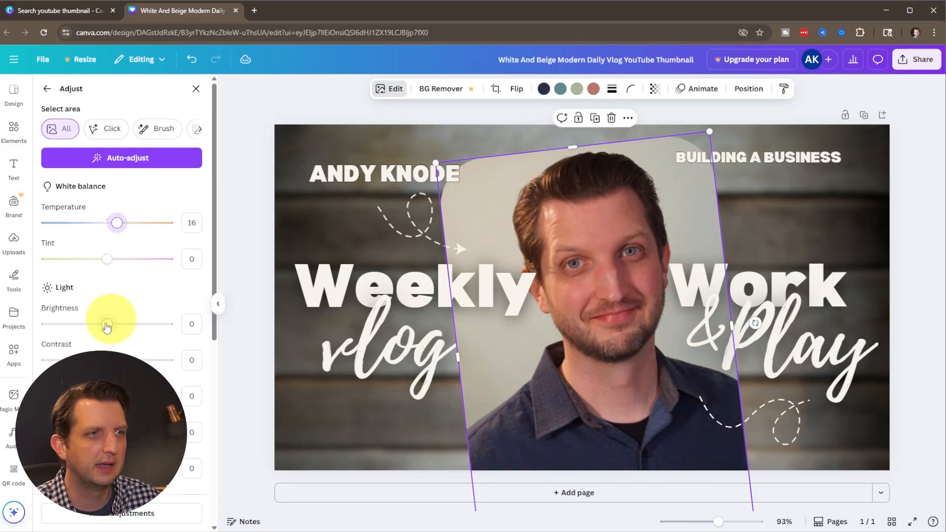
left_click_drag(108, 323, 121, 324)
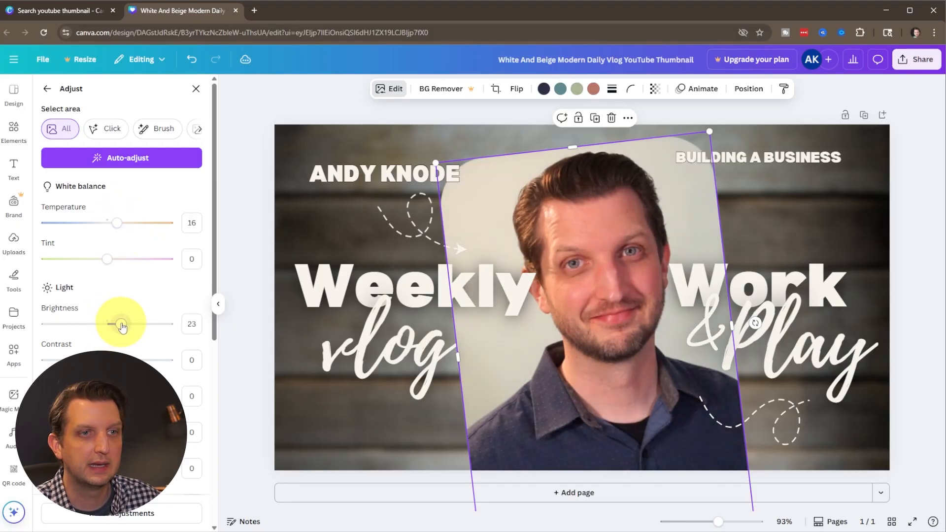
left_click_drag(107, 360, 89, 359)
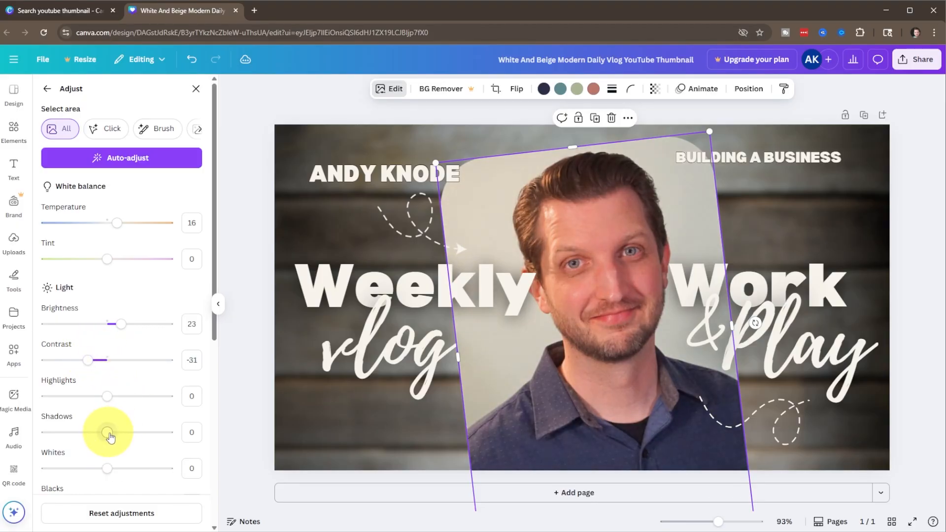
left_click_drag(145, 433, 118, 434)
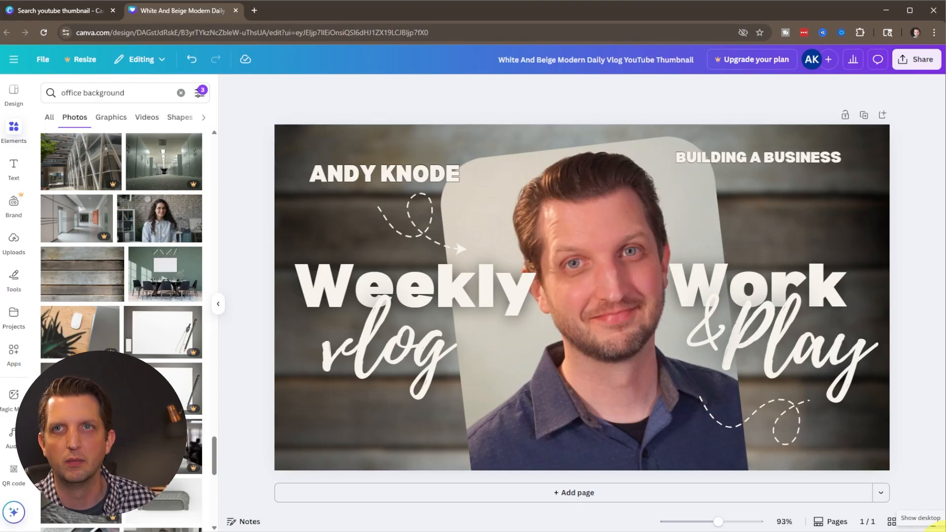
Step: Download the finished thumbnail design with JPG as the file type
left_click(718, 522)
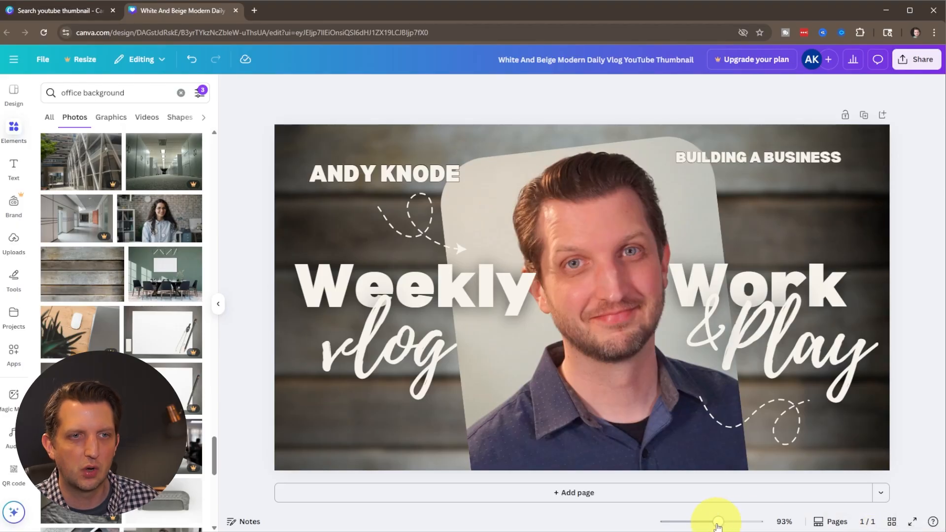
left_click_drag(718, 524, 687, 523)
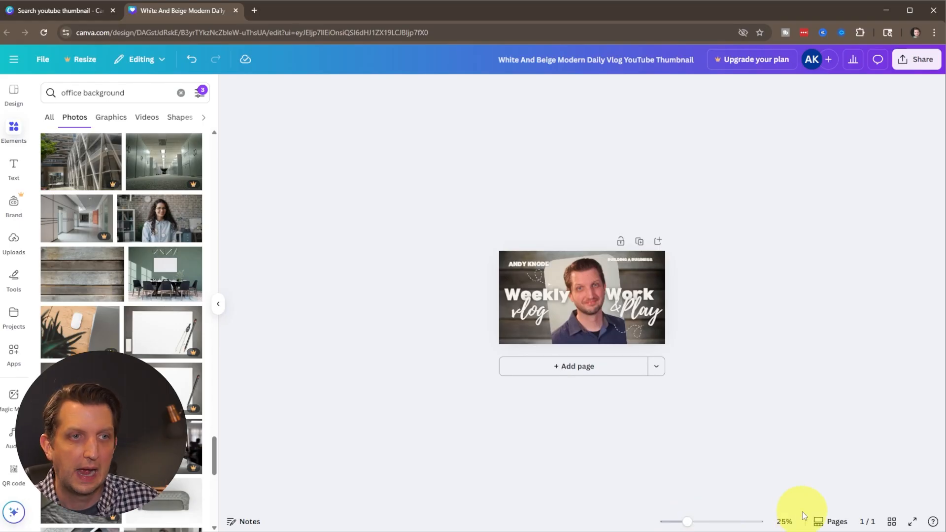
left_click_drag(687, 523, 711, 522)
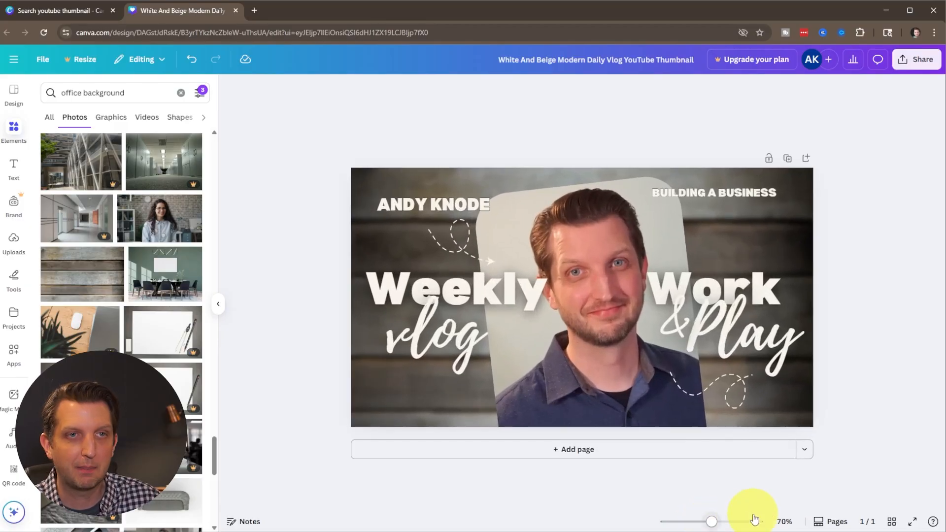
left_click(911, 61)
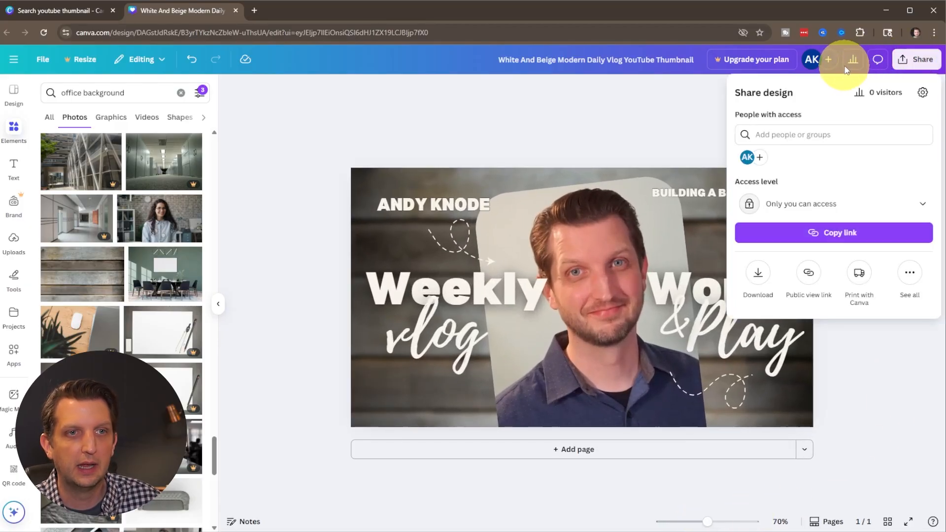
left_click(758, 272)
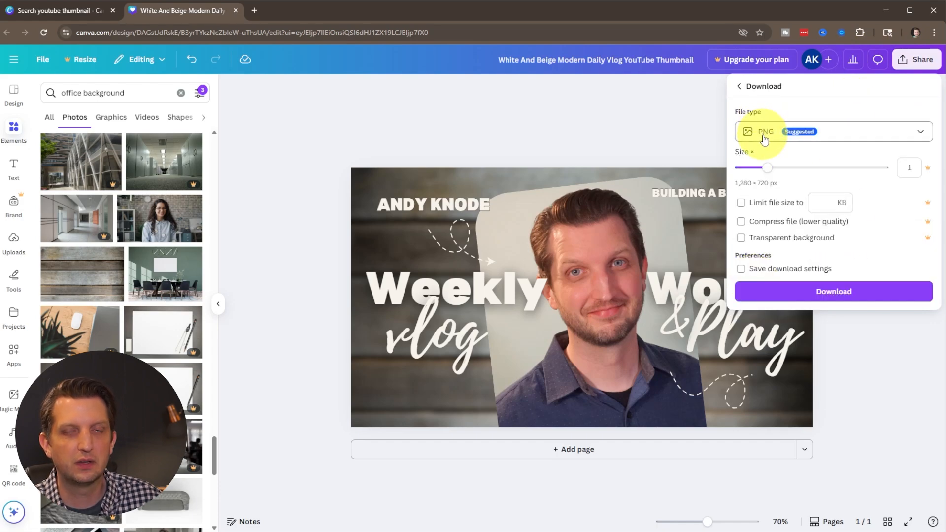
left_click(763, 140)
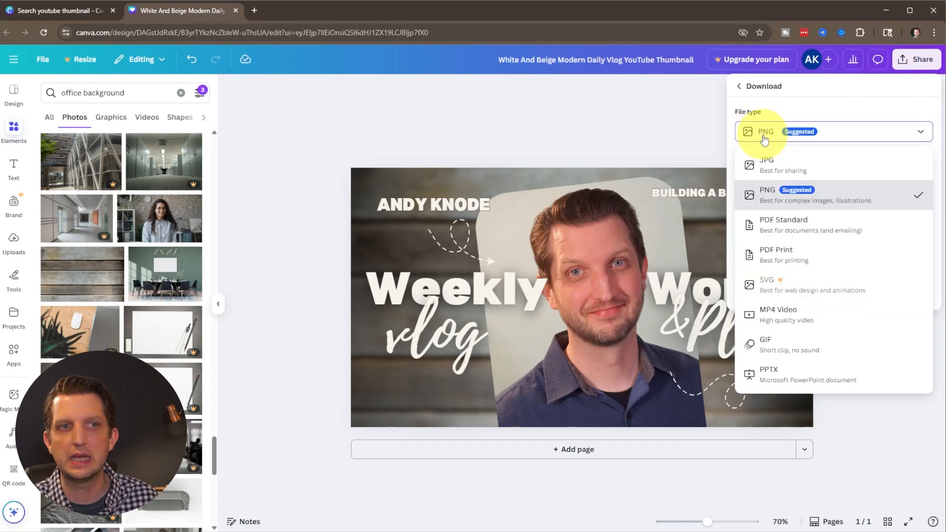
left_click(791, 169)
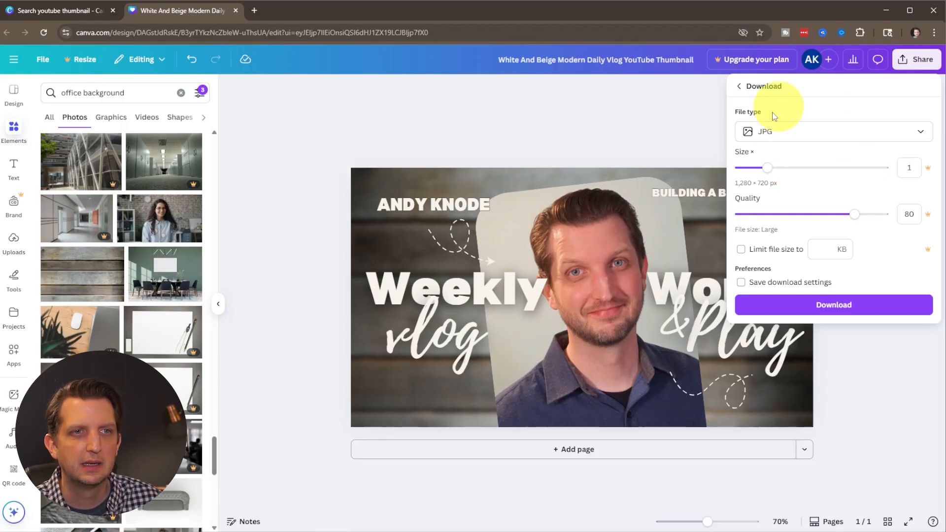
left_click(836, 305)
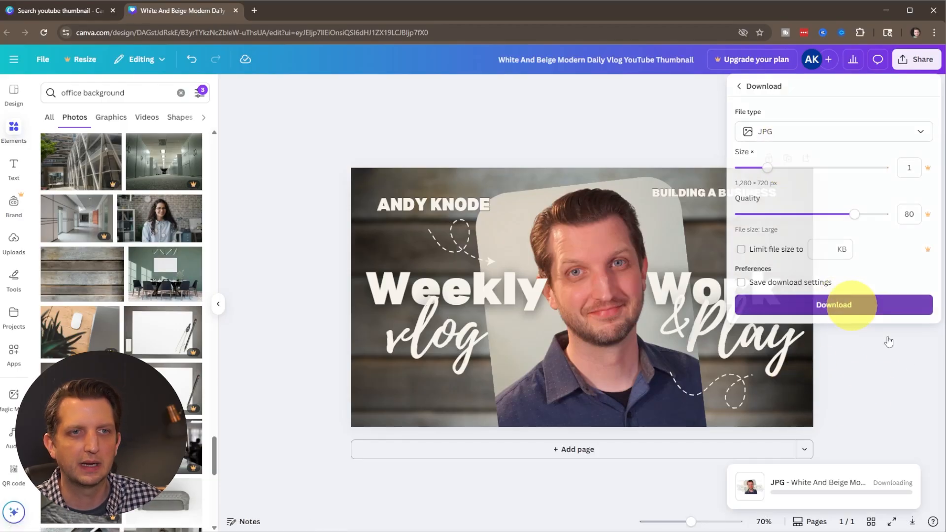